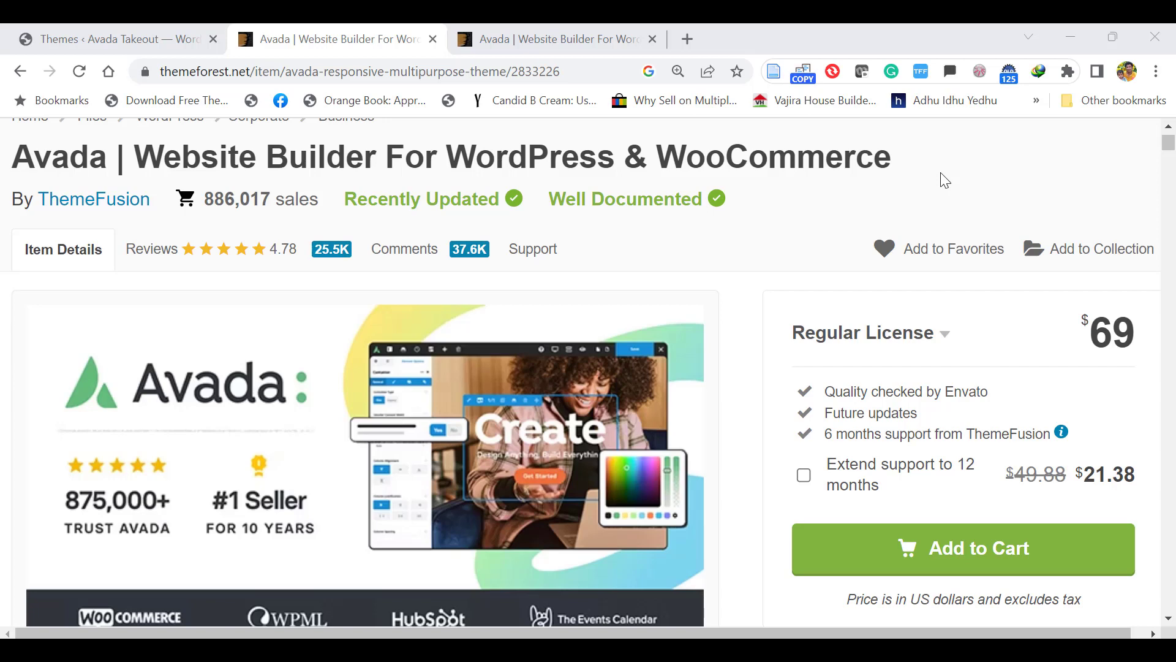
# - Switch to the Avada live preview tab and browse its feature sections, returning to the top
pyautogui.click(536, 38)
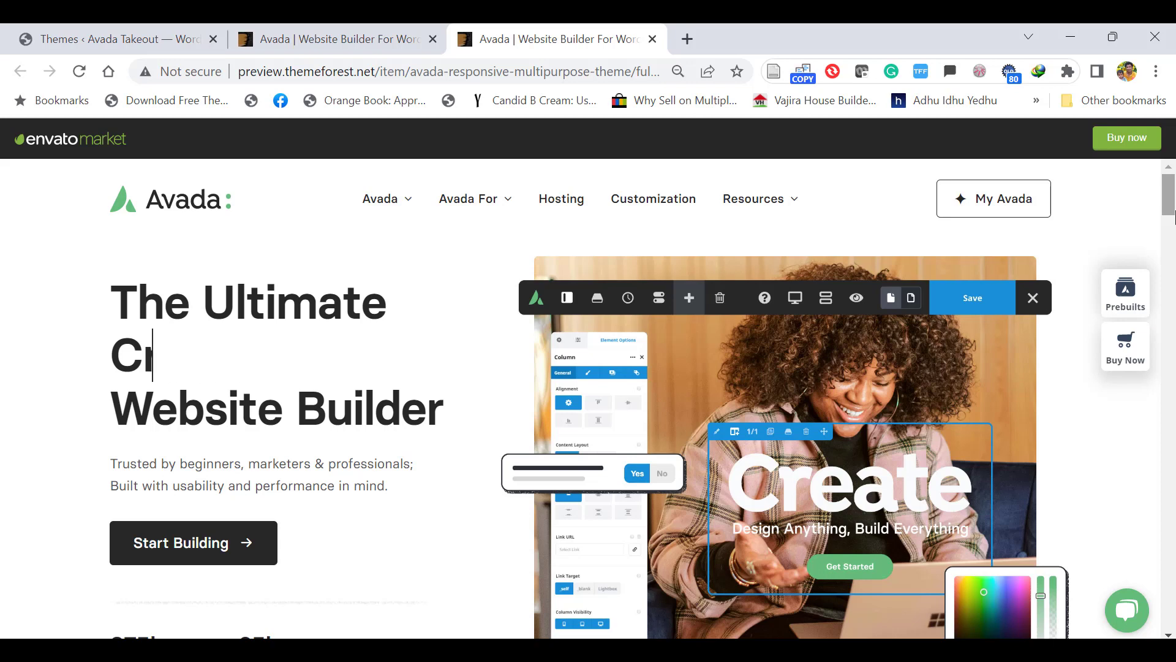
pyautogui.scroll(-10, 1169, 208)
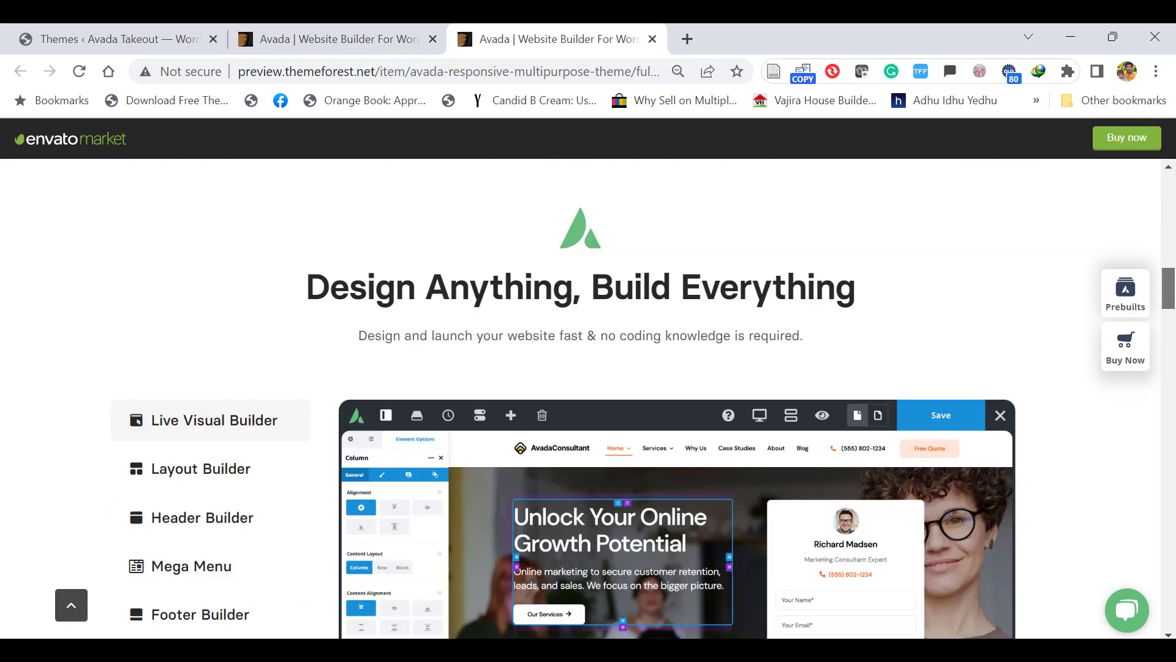
pyautogui.scroll(-1, 1172, 309)
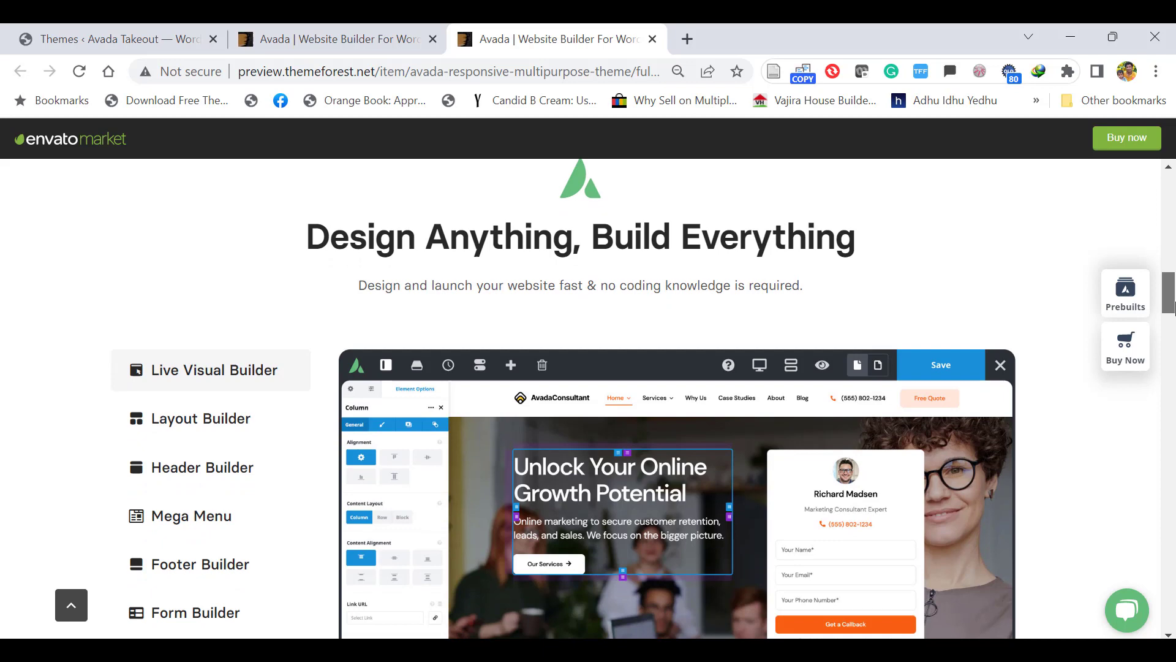
pyautogui.scroll(-5, 1171, 309)
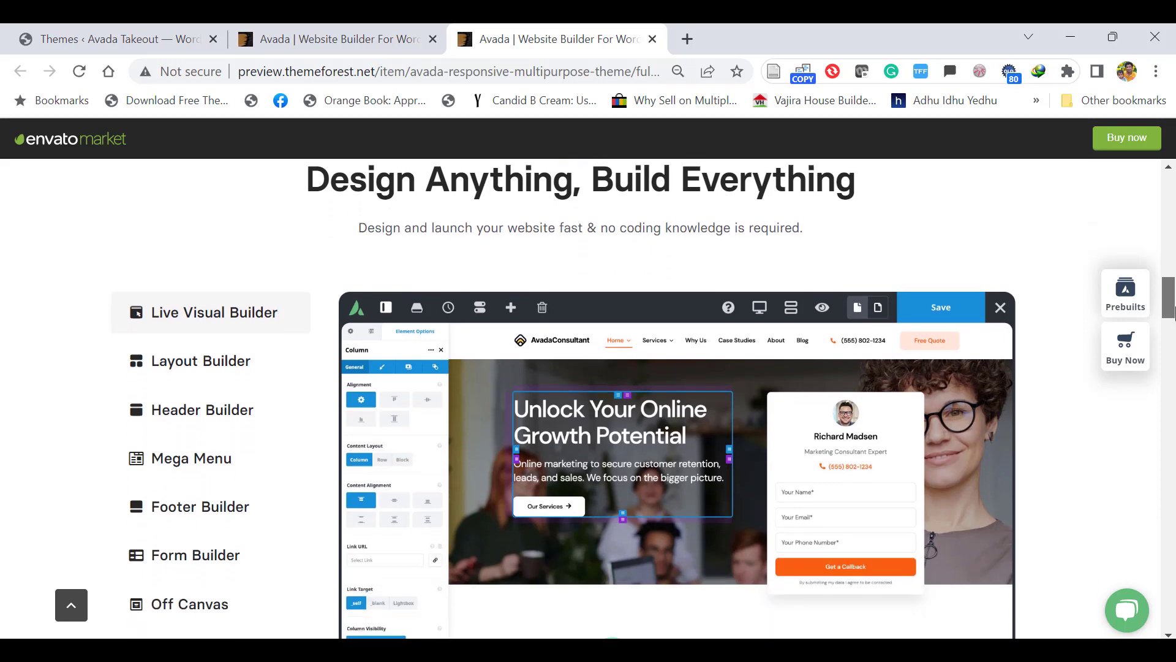
pyautogui.scroll(-9, 1171, 309)
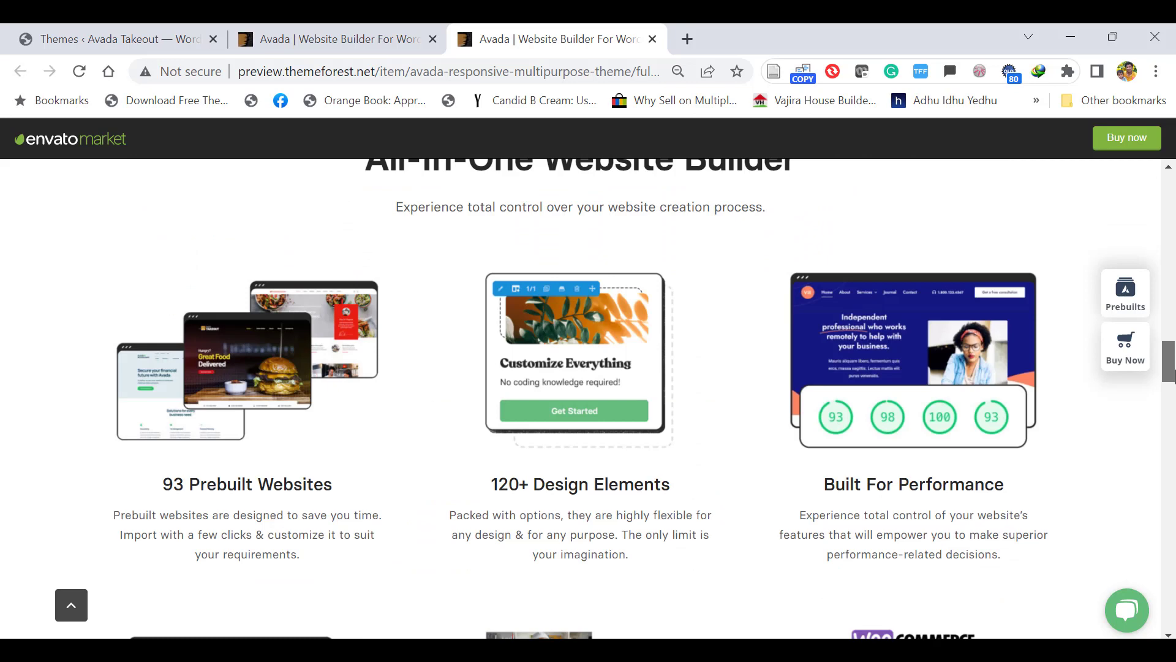
pyautogui.scroll(-6, 1172, 375)
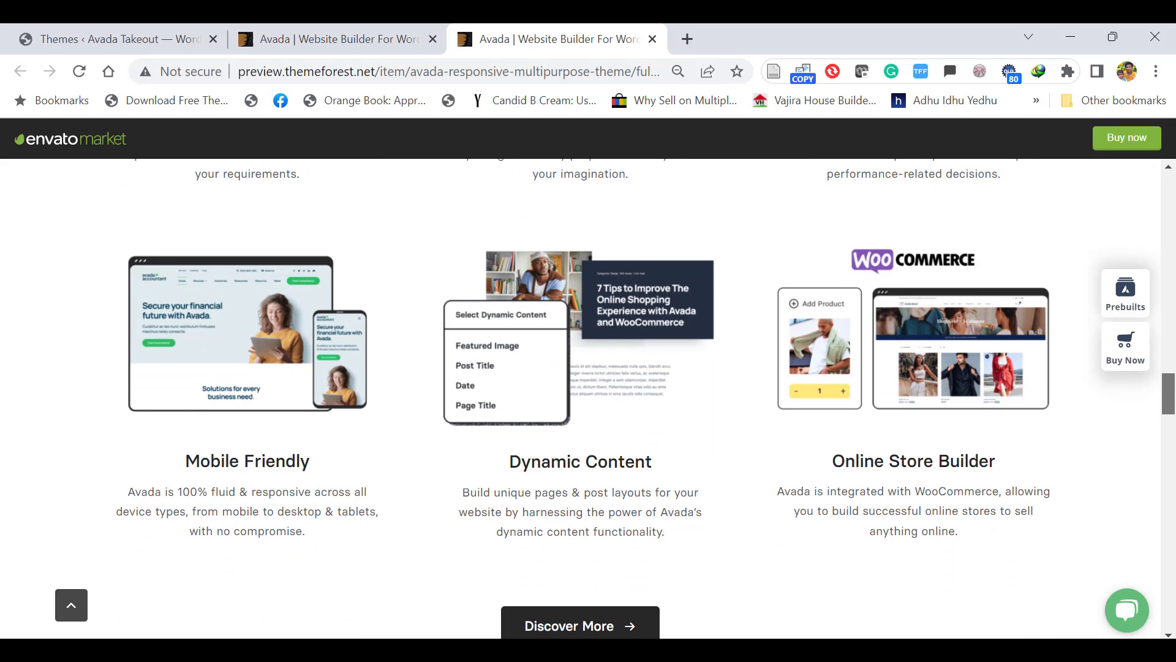
pyautogui.scroll(-15, 588, 398)
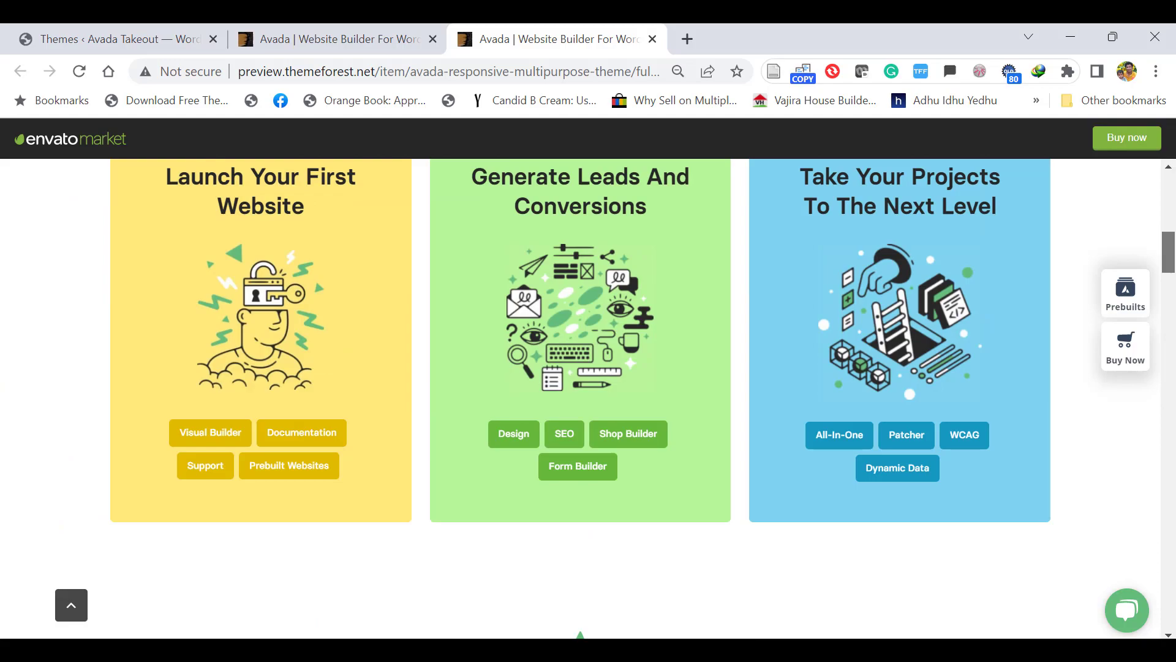
pyautogui.press('Home')
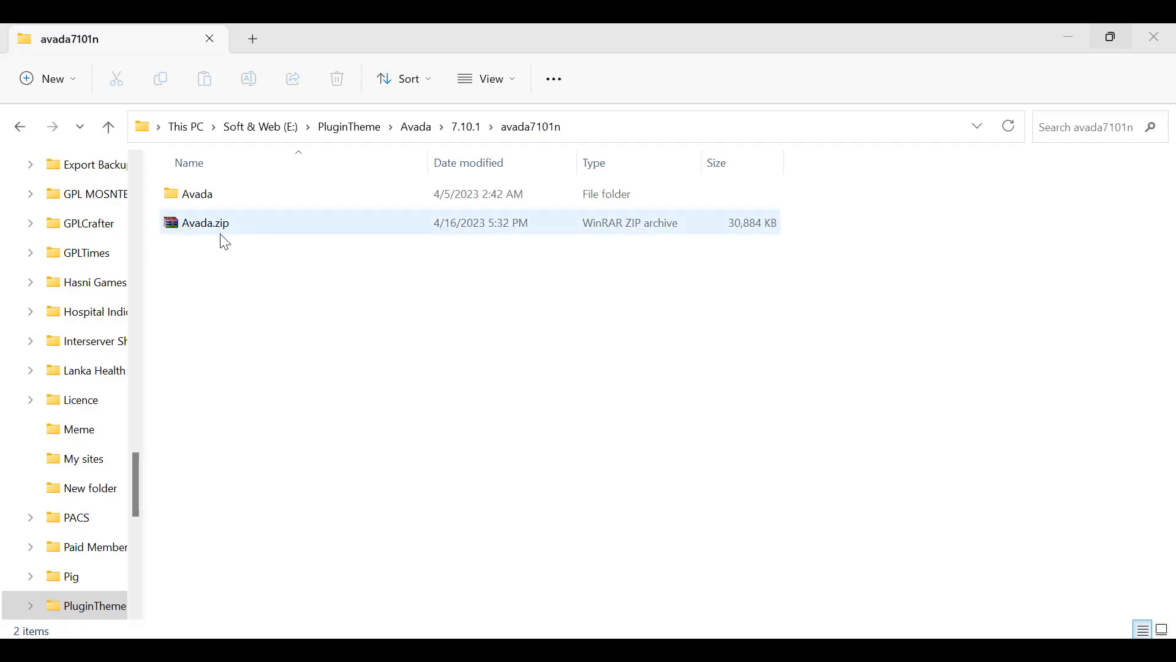
# - Open the inner Avada folder to list Avada-v7.10.1.zip, fusion-builder.zip, fusion-core.zip and other archives
pyautogui.doubleClick(192, 204)
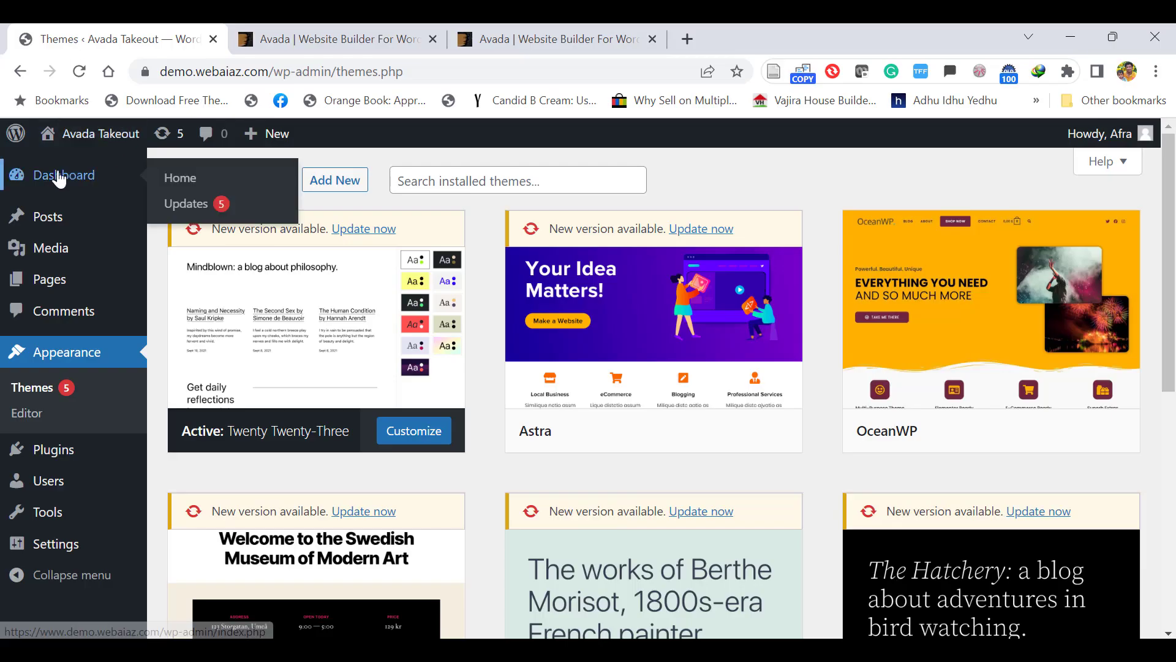
# - Upload and install Avada-v7.10.1.zip via Appearance > Themes > Add New > Upload Theme
pyautogui.click(59, 176)
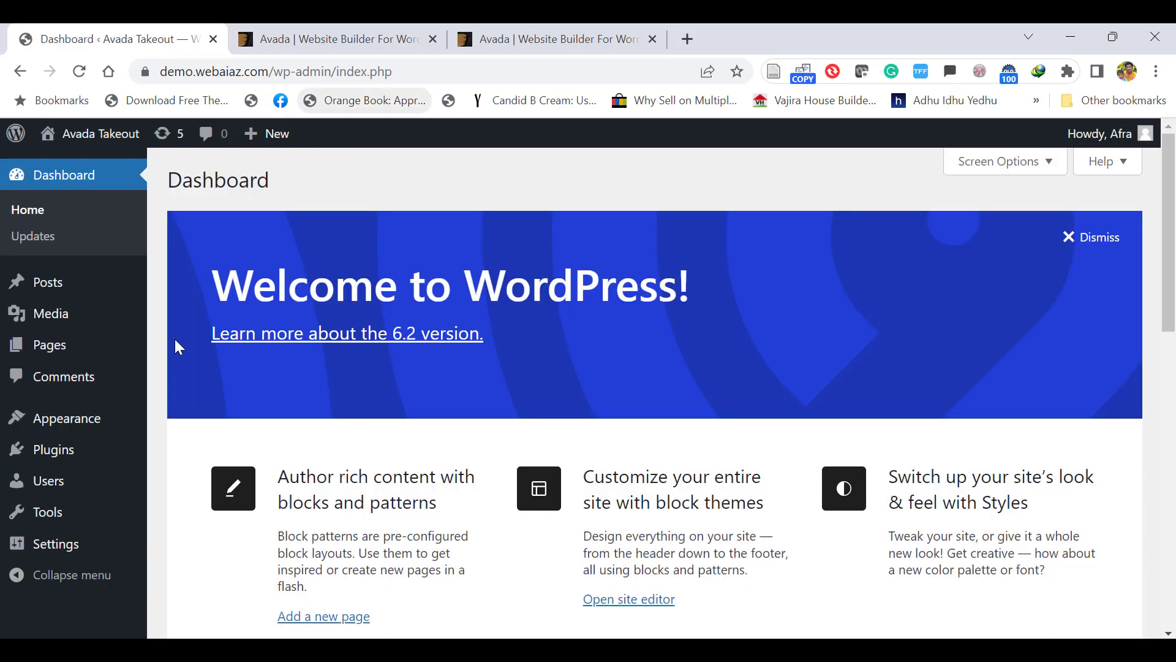
pyautogui.moveTo(86, 429)
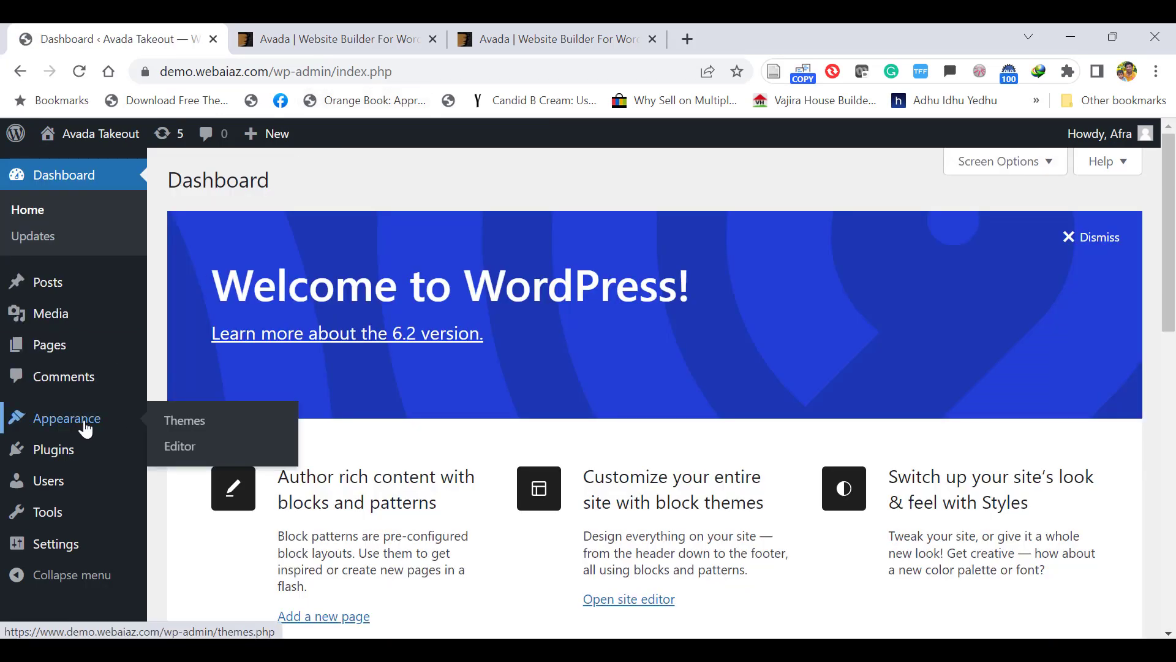
pyautogui.click(183, 430)
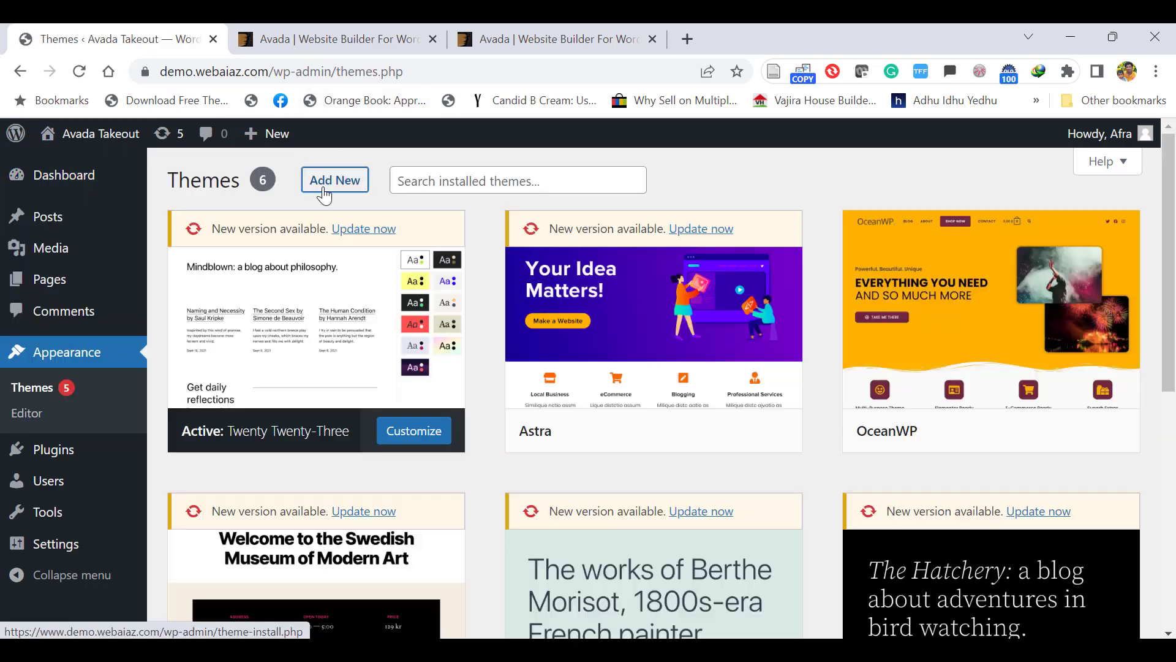
pyautogui.click(323, 190)
pyautogui.click(325, 193)
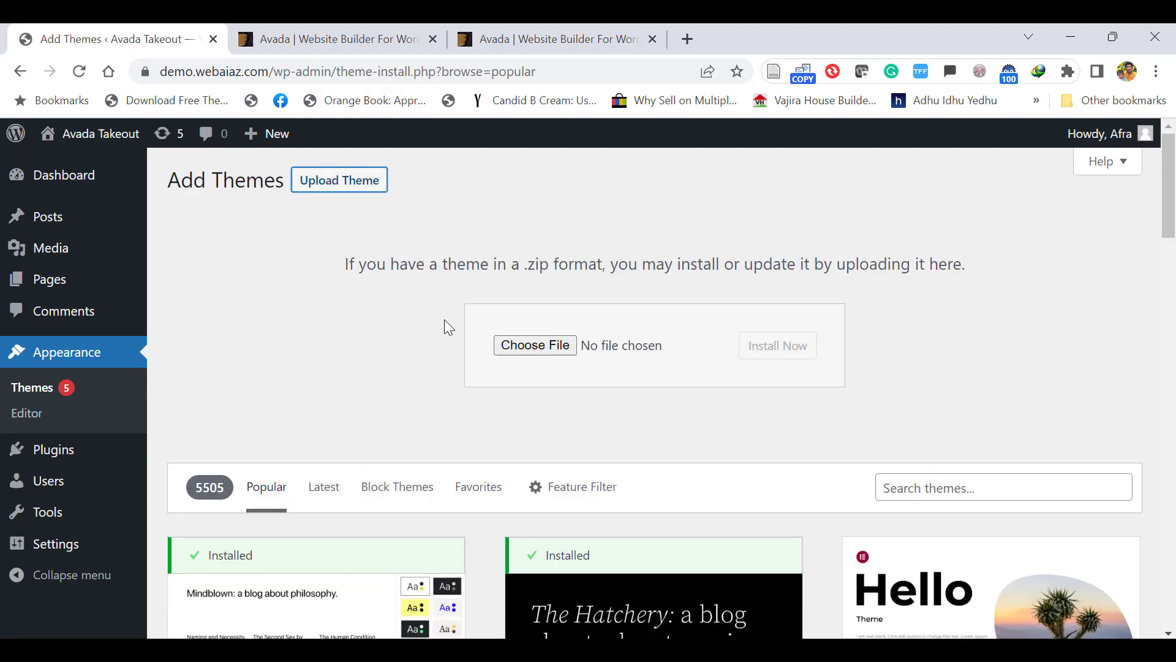
pyautogui.click(530, 347)
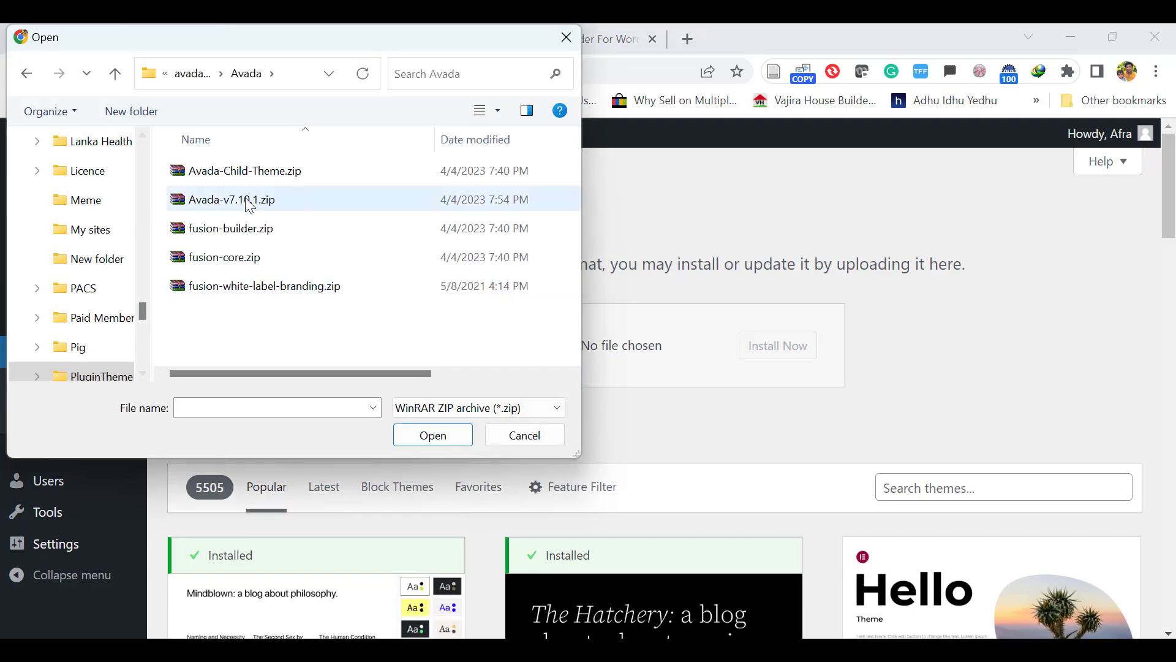
pyautogui.click(209, 201)
pyautogui.click(416, 442)
pyautogui.click(769, 351)
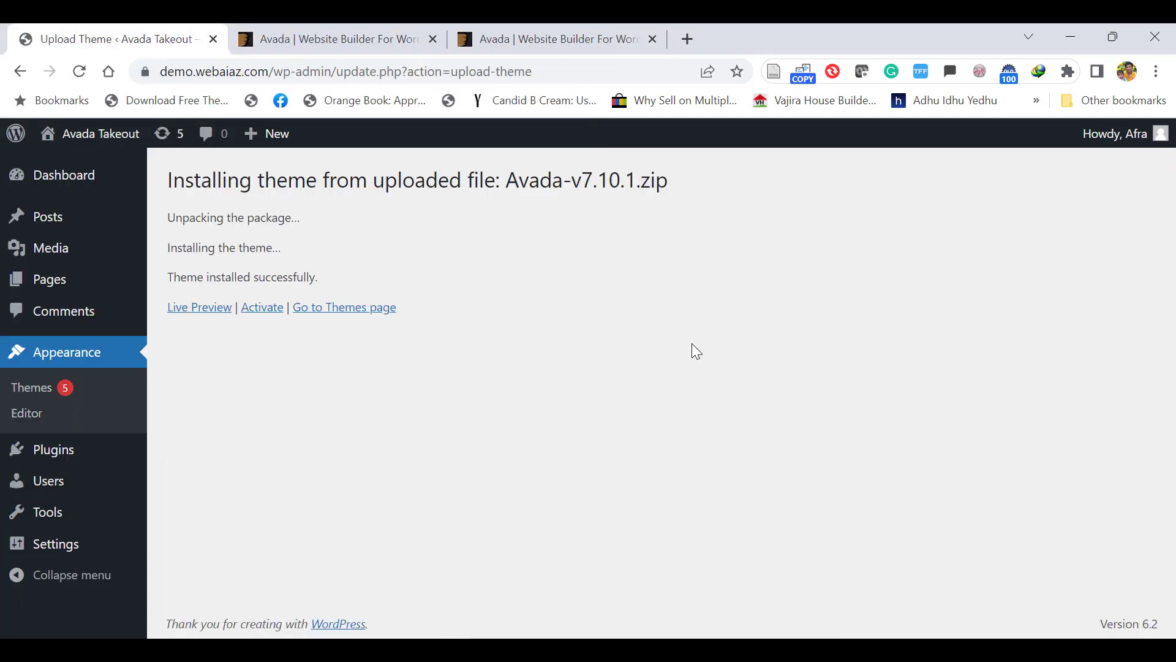
# - Activate the Avada theme and run Activate Plugins from the Avada Setup Wizard
pyautogui.click(262, 308)
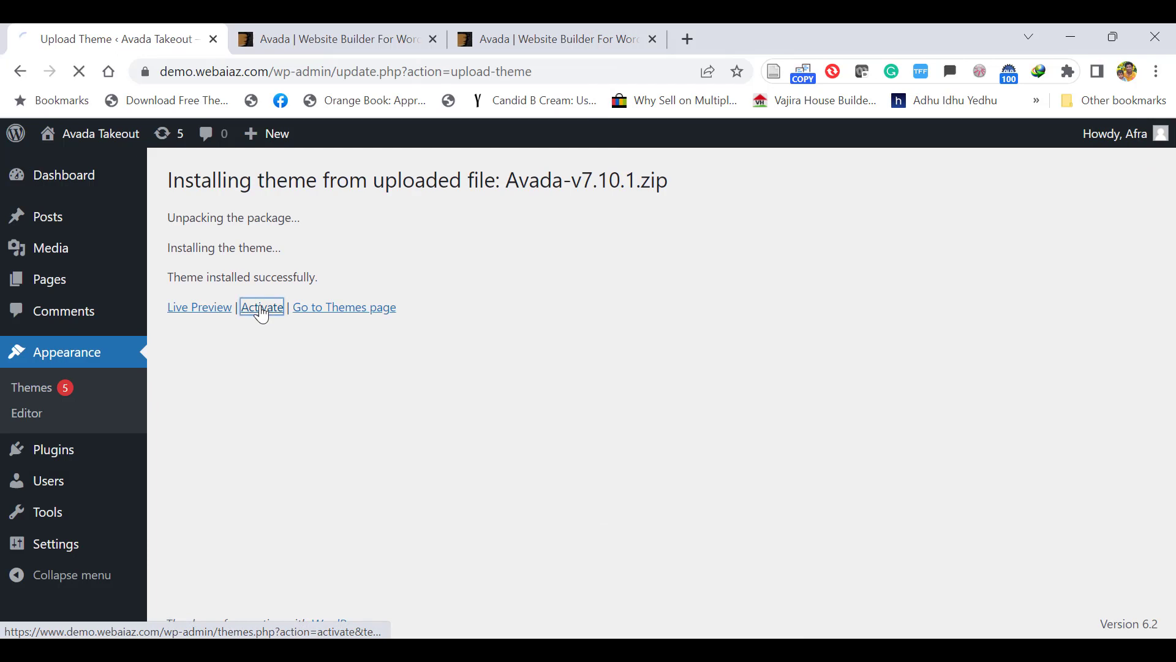
pyautogui.scroll(-3, 586, 266)
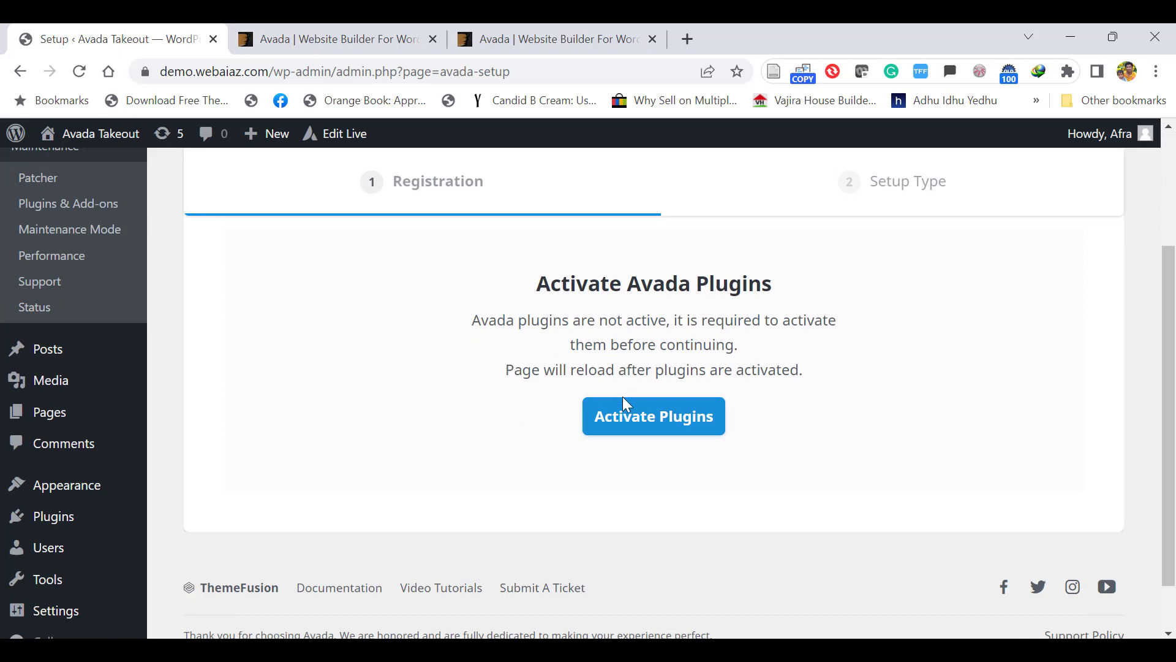
pyautogui.click(631, 414)
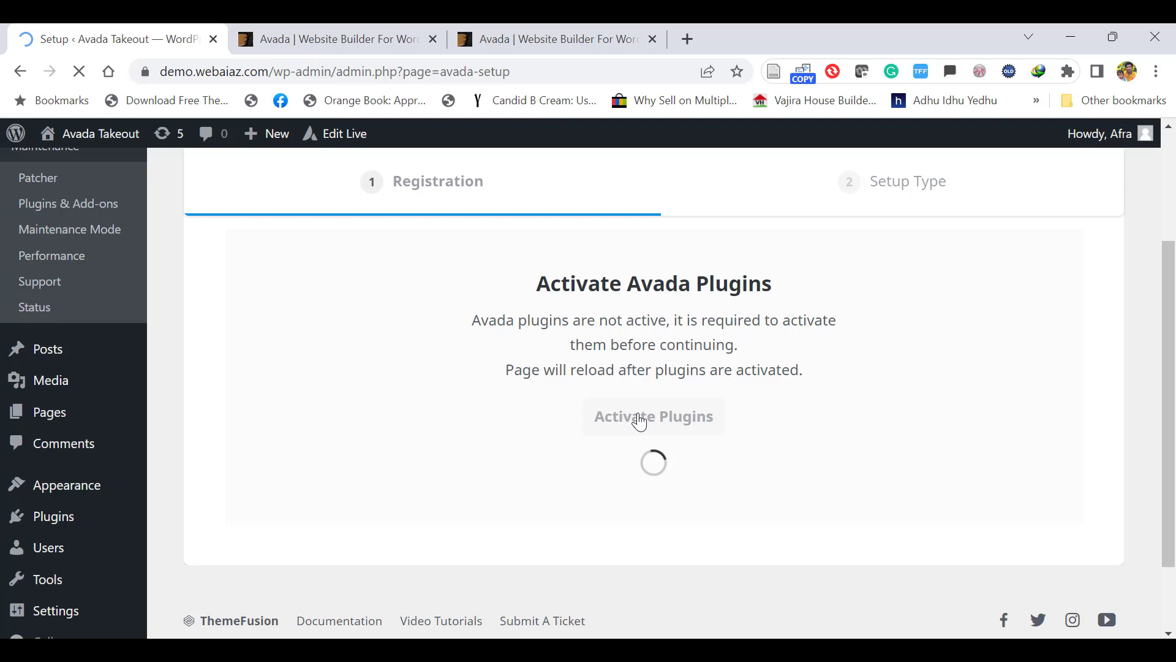
pyautogui.scroll(2, 1175, 267)
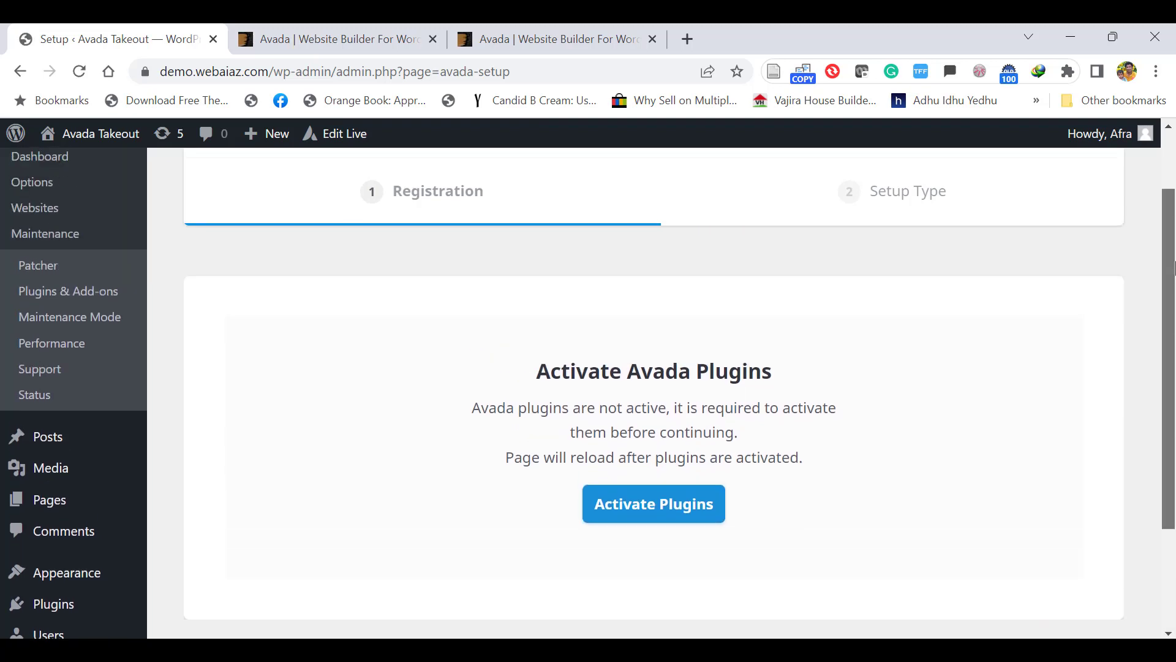
pyautogui.moveTo(1174, 267); pyautogui.dragTo(1174, 366)
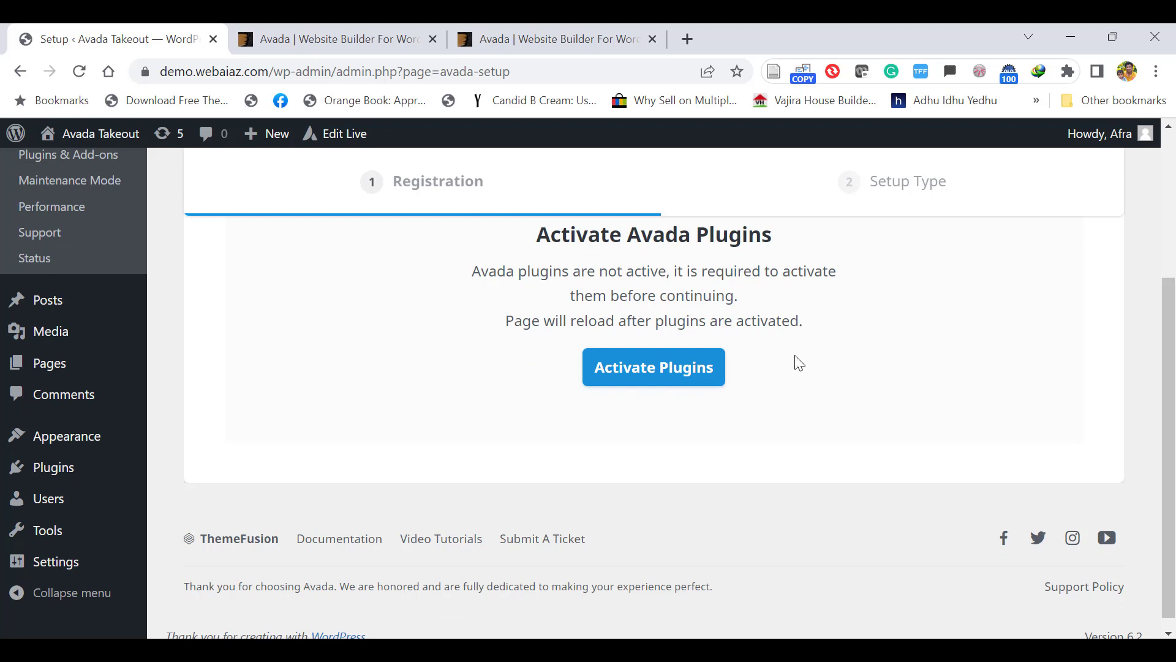
# - Upload fusion-core.zip as a plugin, install it and activate Avada Core
pyautogui.moveTo(73, 468)
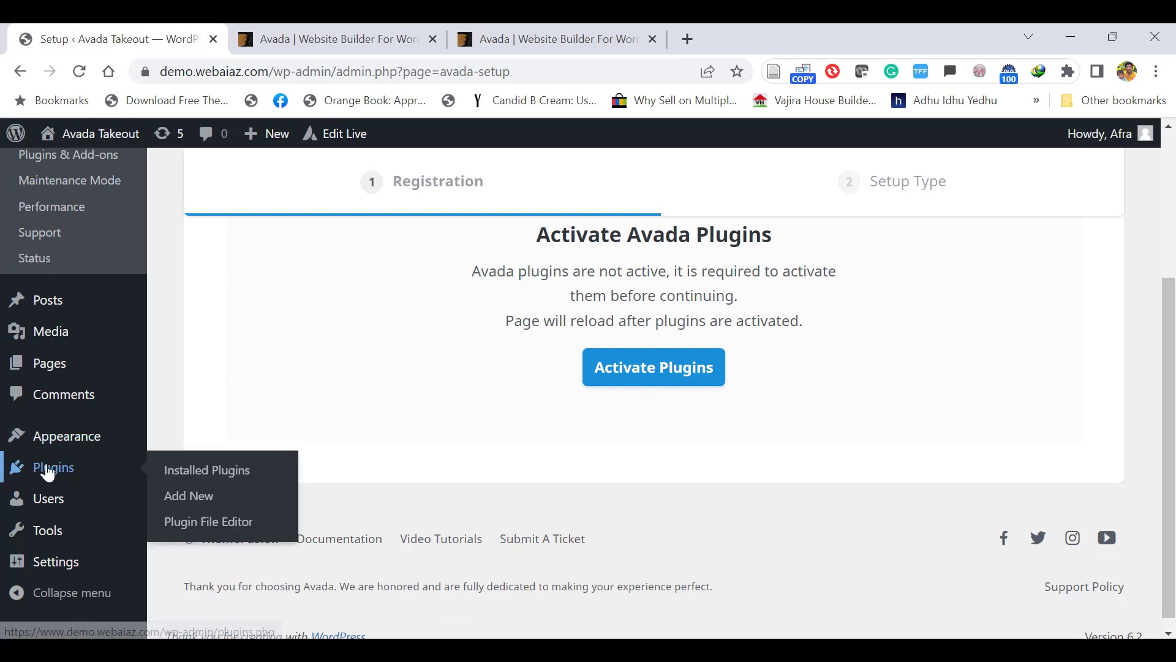
pyautogui.click(188, 500)
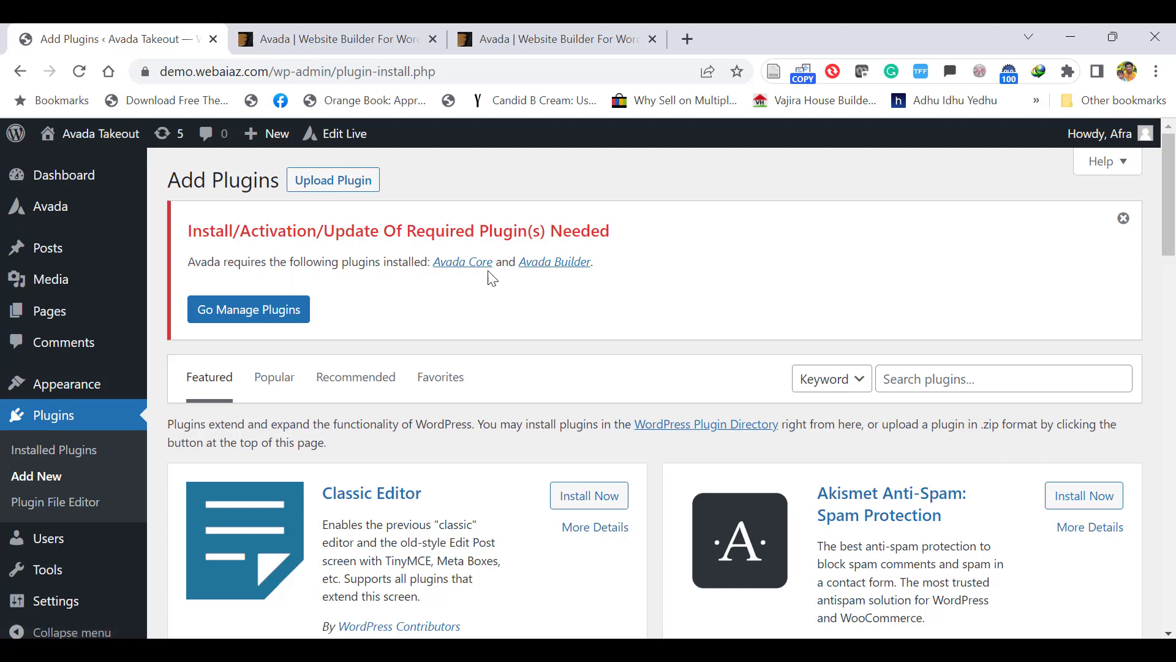
pyautogui.click(331, 181)
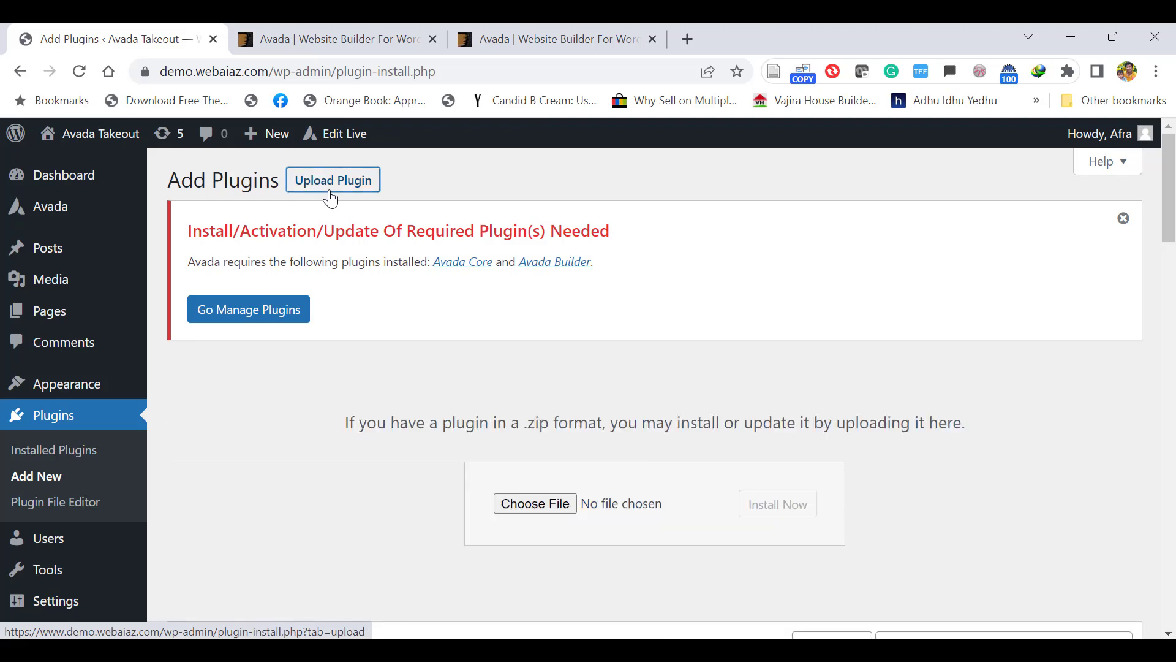
pyautogui.click(521, 502)
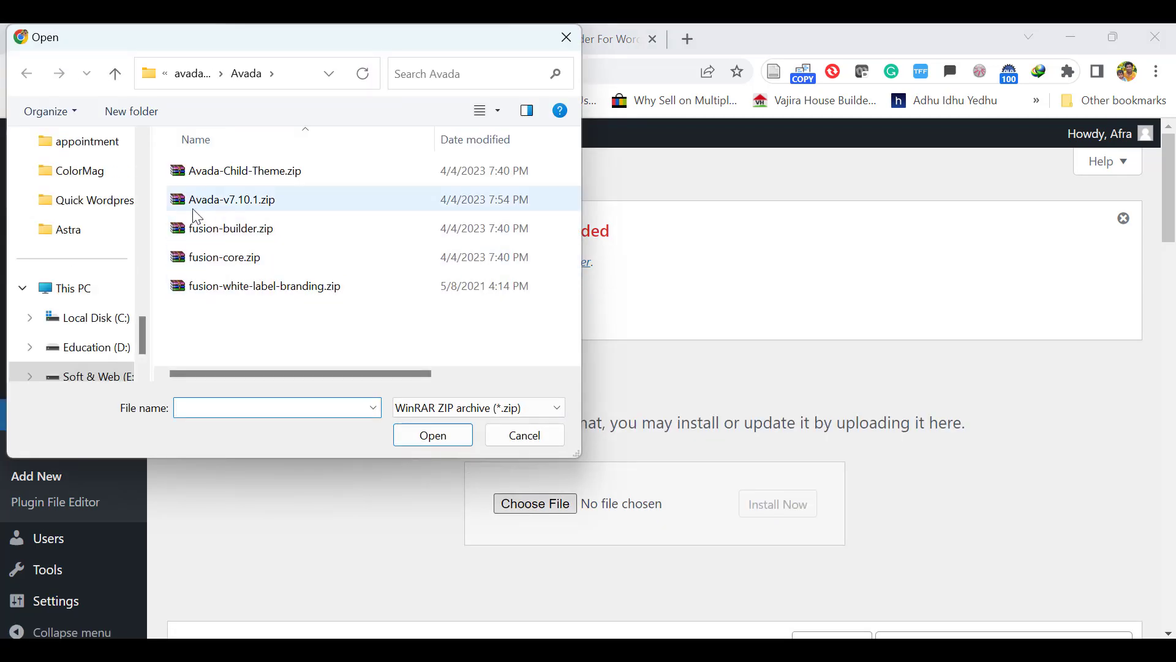
pyautogui.click(215, 266)
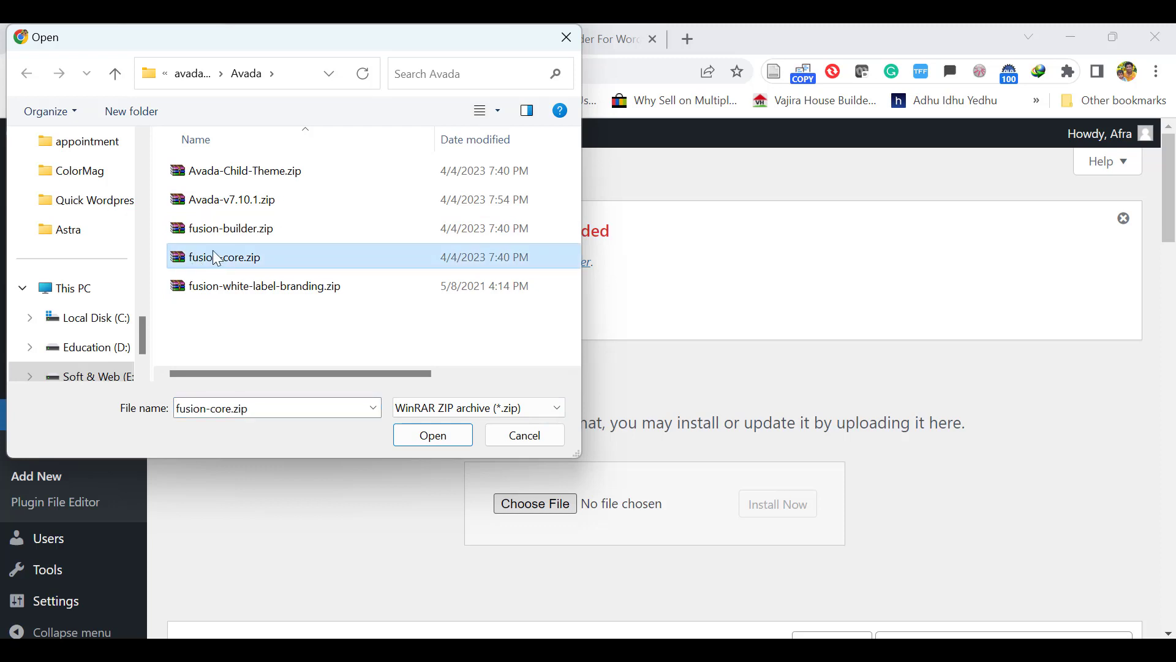
pyautogui.click(416, 441)
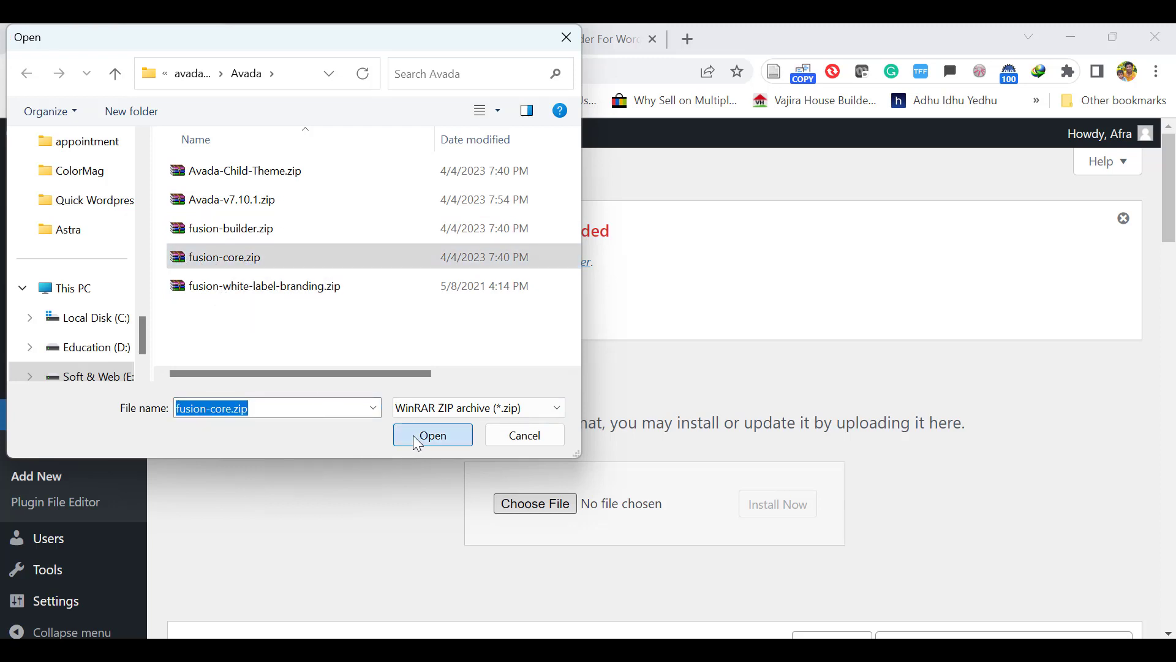
pyautogui.click(755, 518)
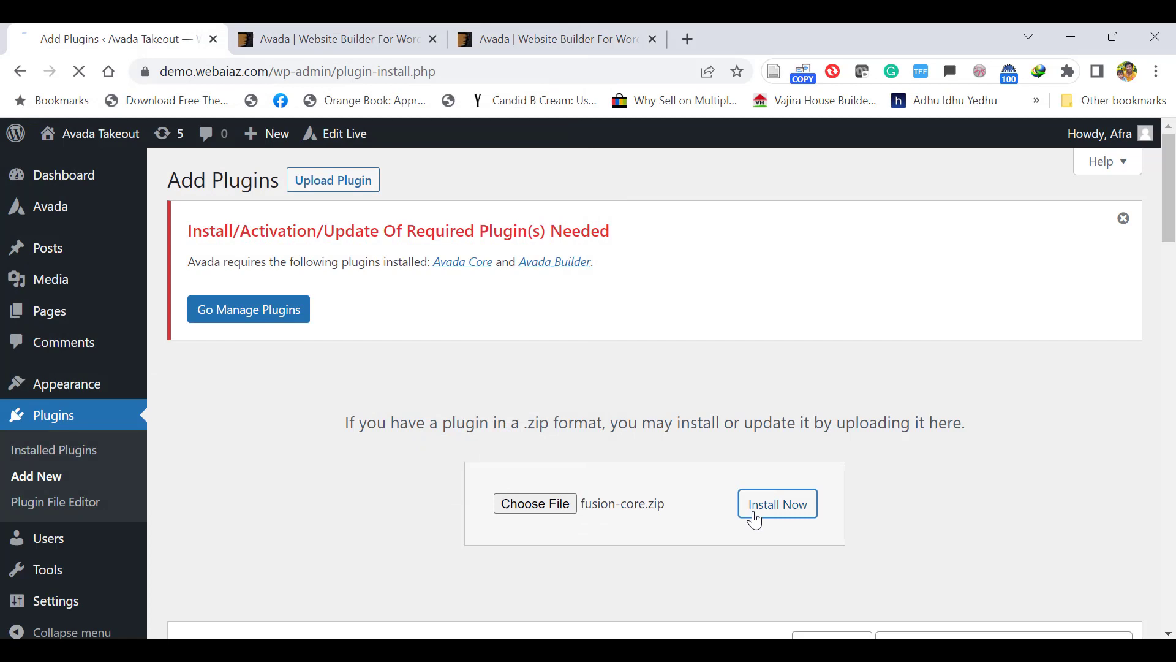
pyautogui.click(222, 466)
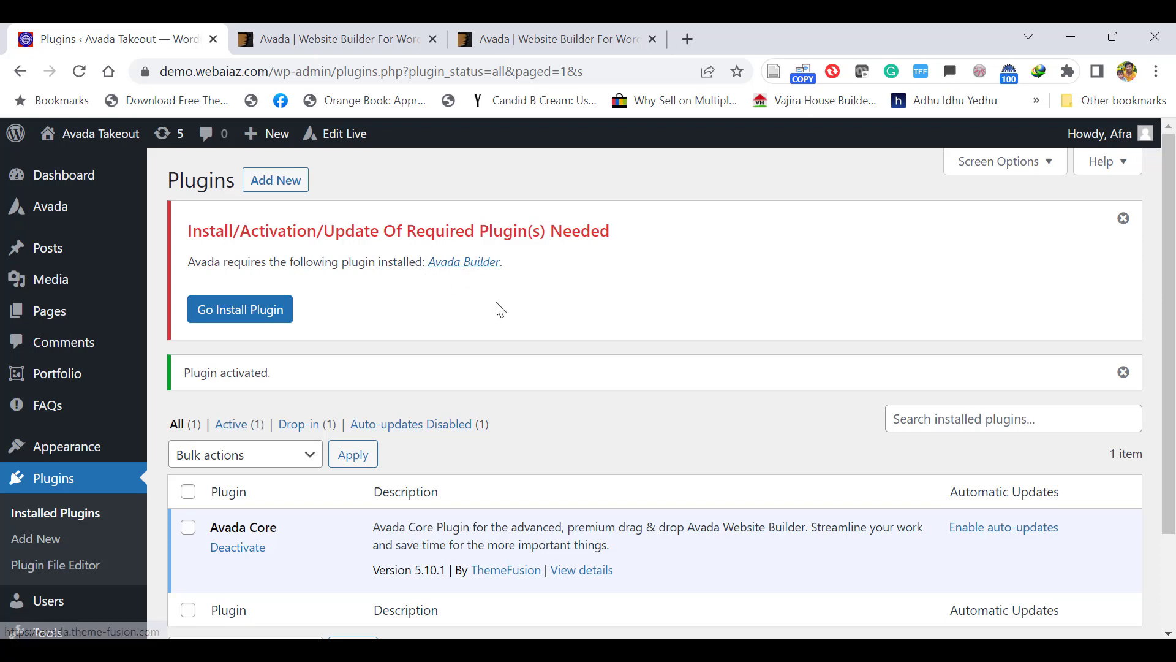
pyautogui.click(267, 187)
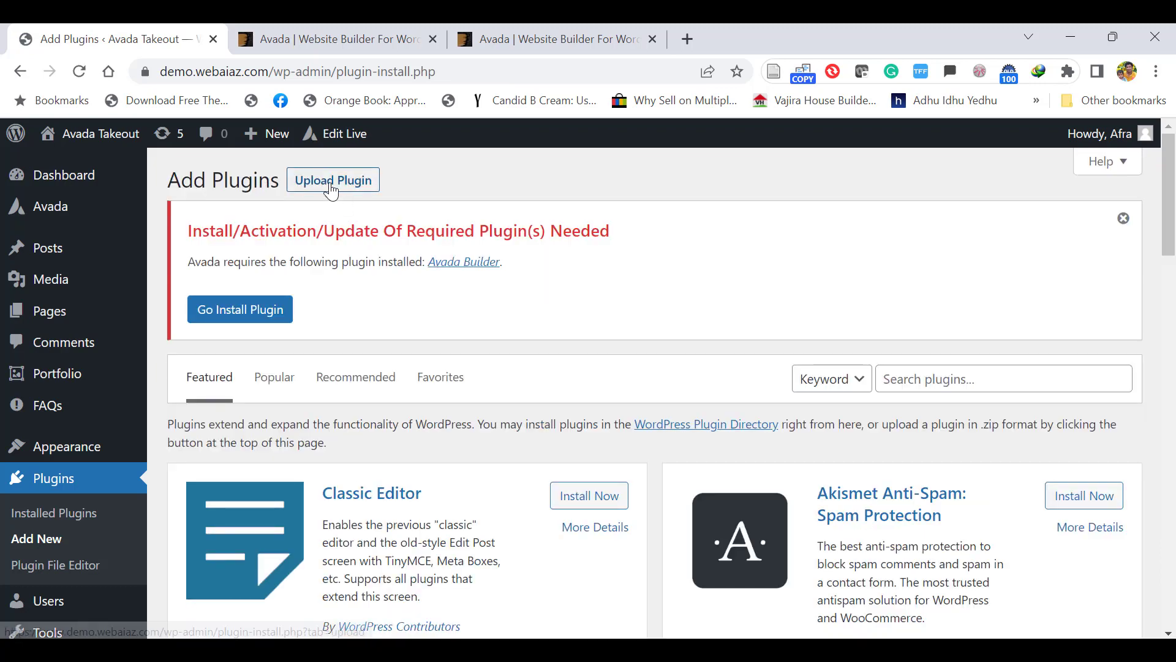
# - Upload fusion-builder.zip as a plugin, install it and activate Avada Builder
pyautogui.click(331, 185)
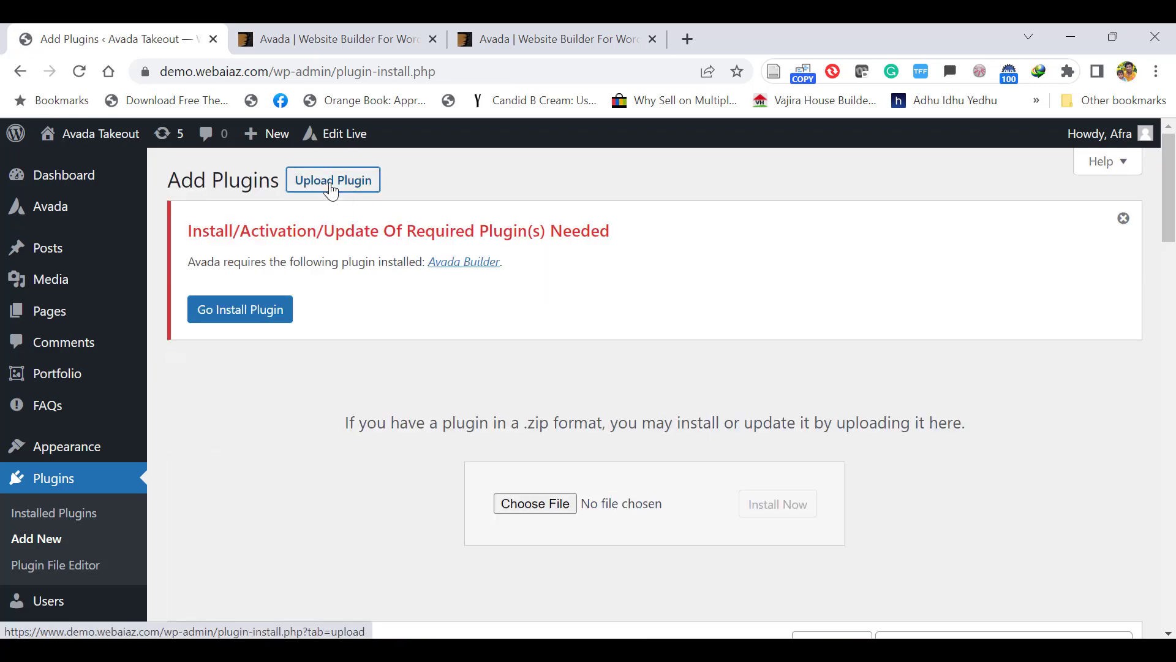
pyautogui.click(524, 508)
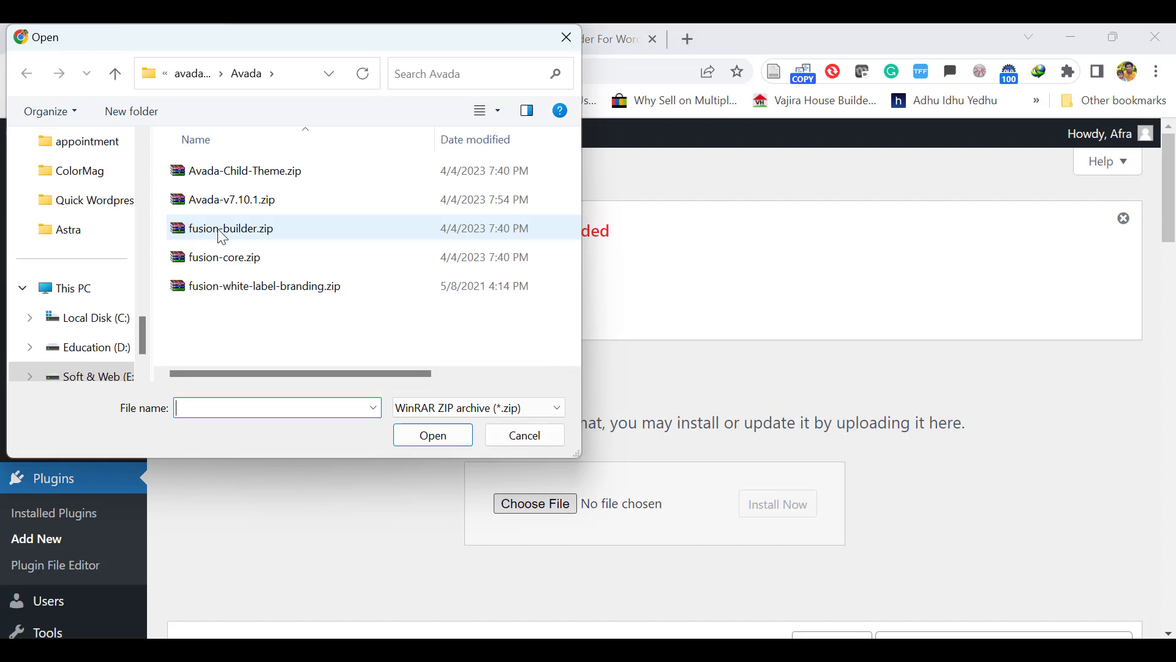
pyautogui.click(222, 236)
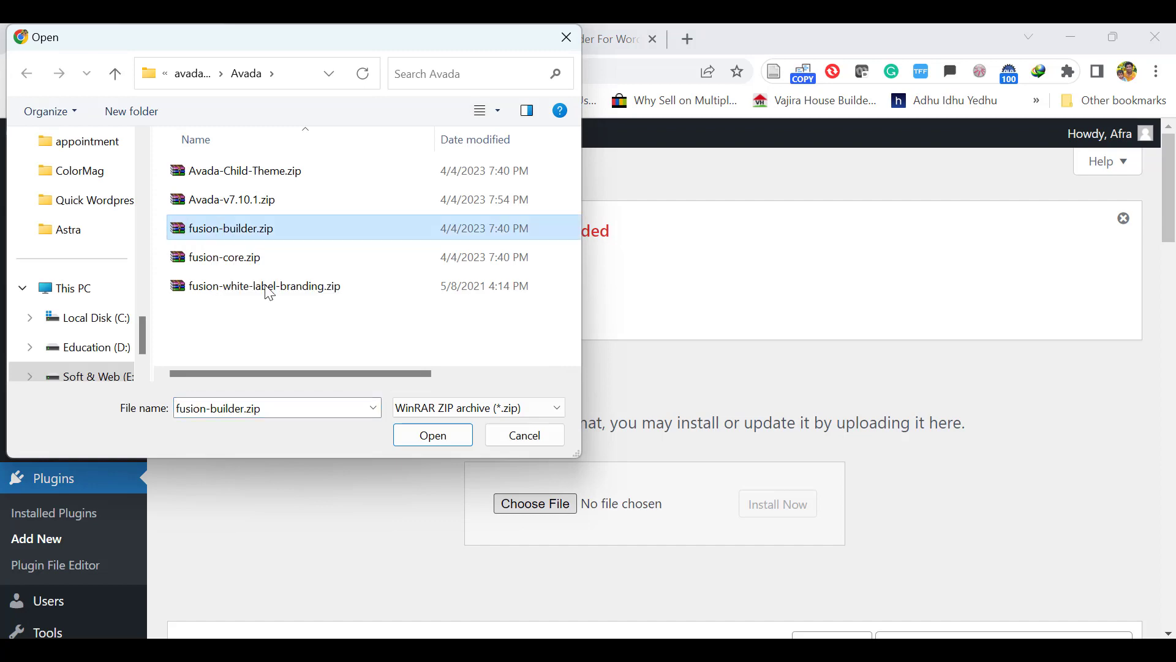
pyautogui.click(438, 435)
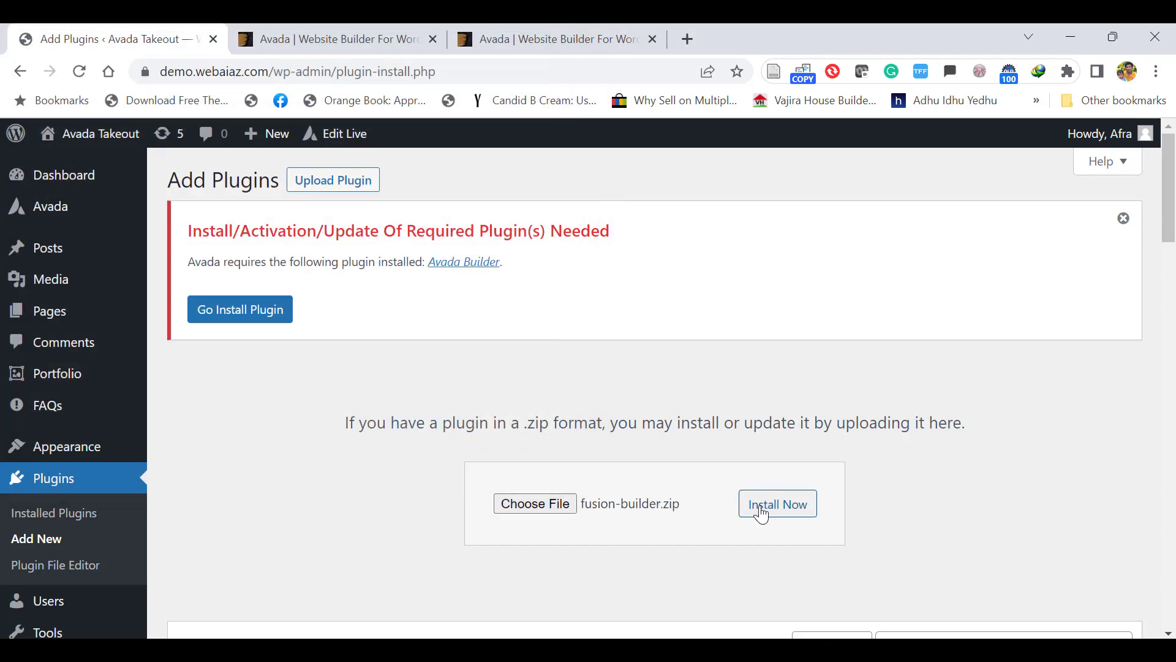
pyautogui.click(762, 511)
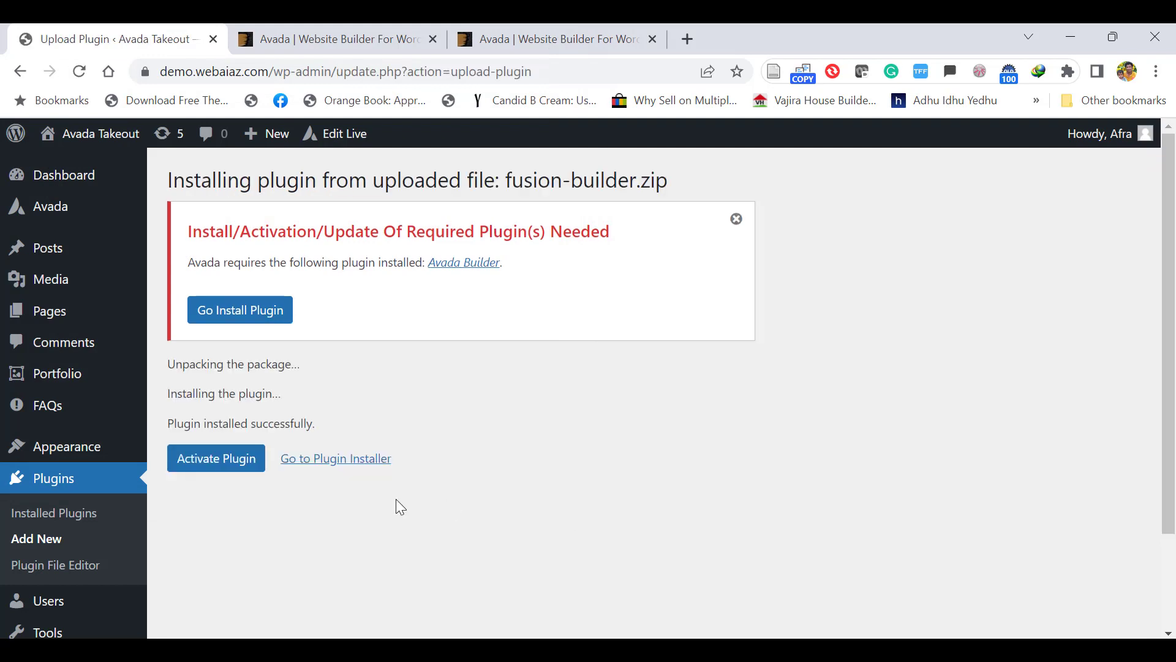
pyautogui.click(218, 475)
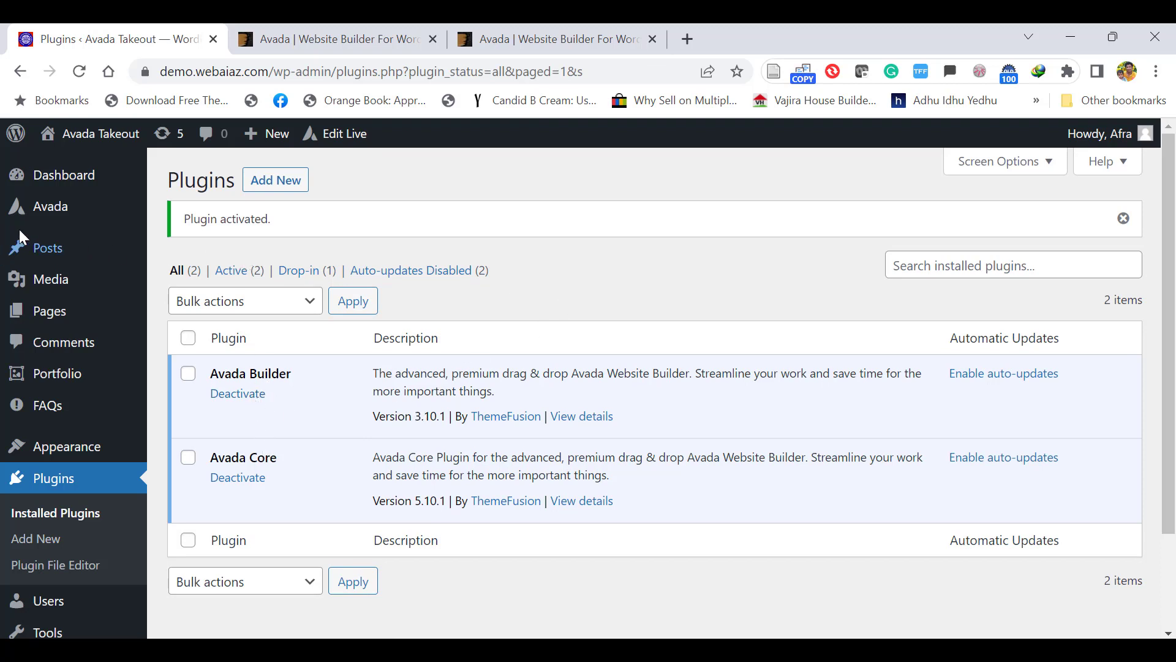
# - Open the Avada dashboard and scroll through it to confirm version 7.10.1 is registered
pyautogui.moveTo(47, 211)
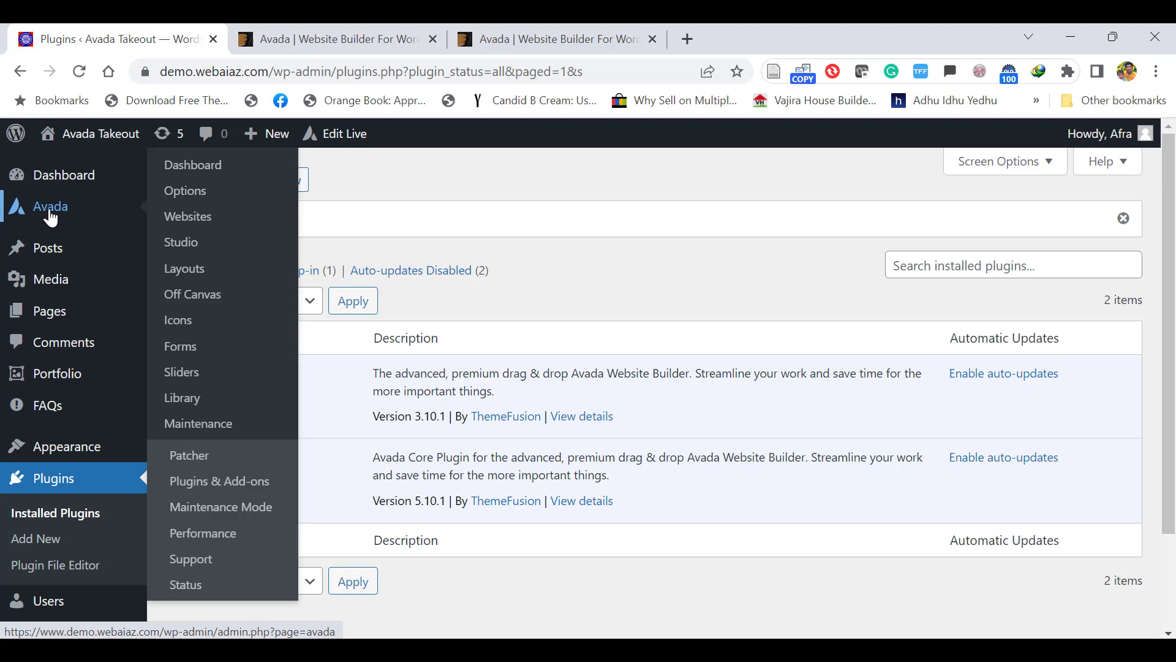
pyautogui.click(220, 171)
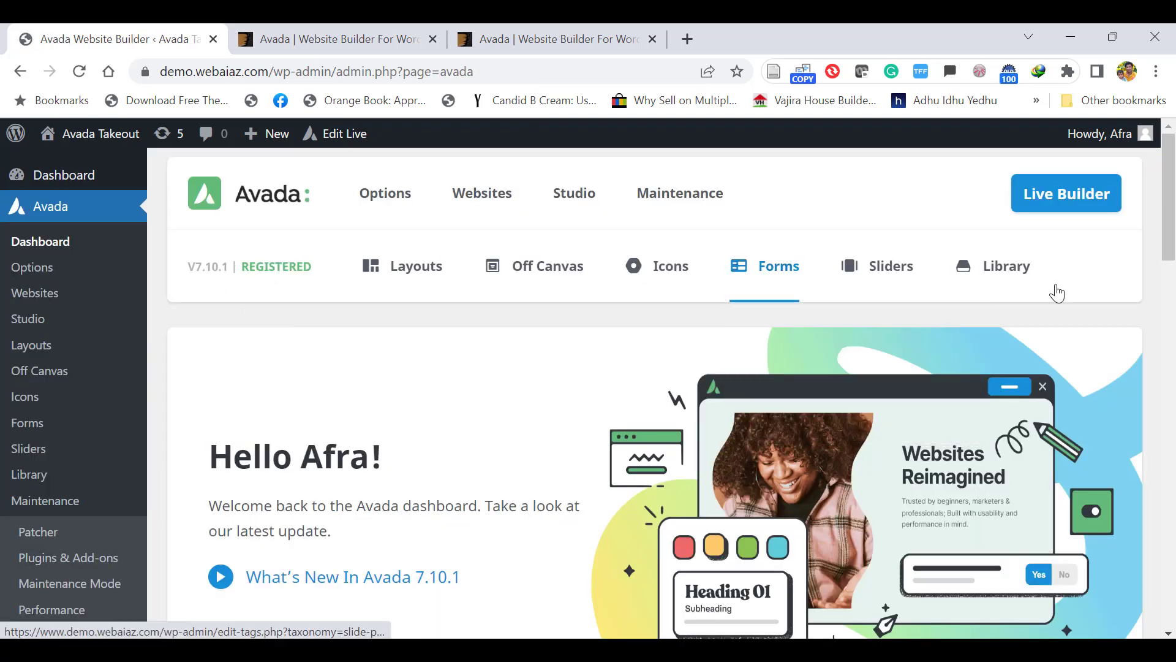
pyautogui.moveTo(1168, 196); pyautogui.dragTo(1168, 563)
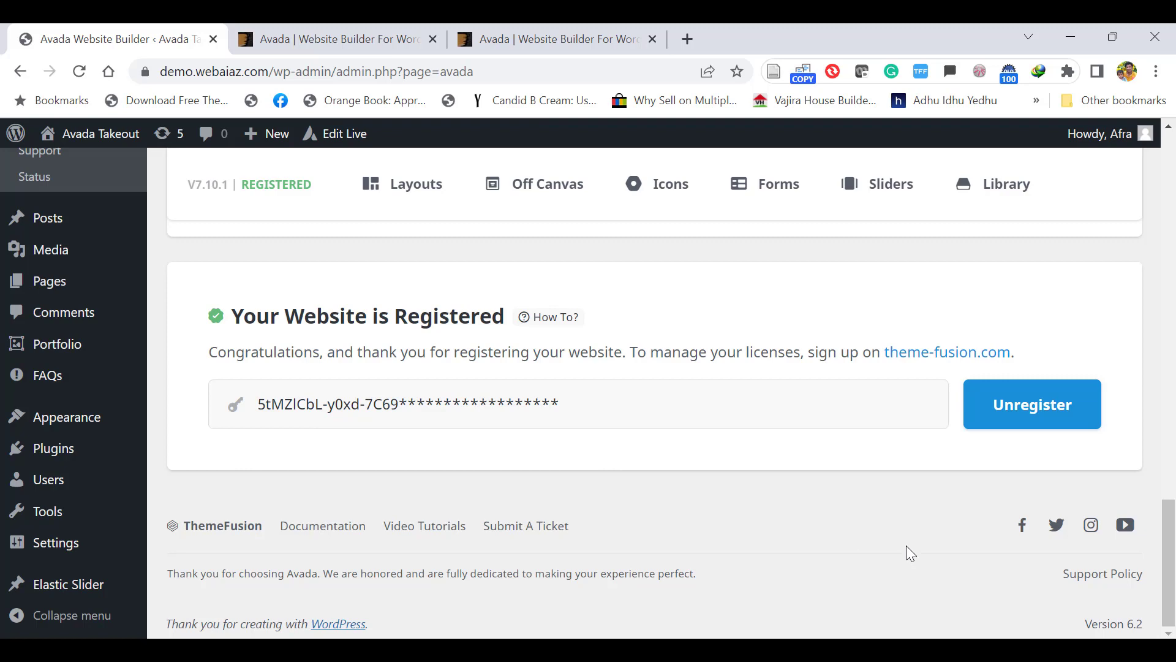
pyautogui.moveTo(1169, 563); pyautogui.dragTo(1171, 317)
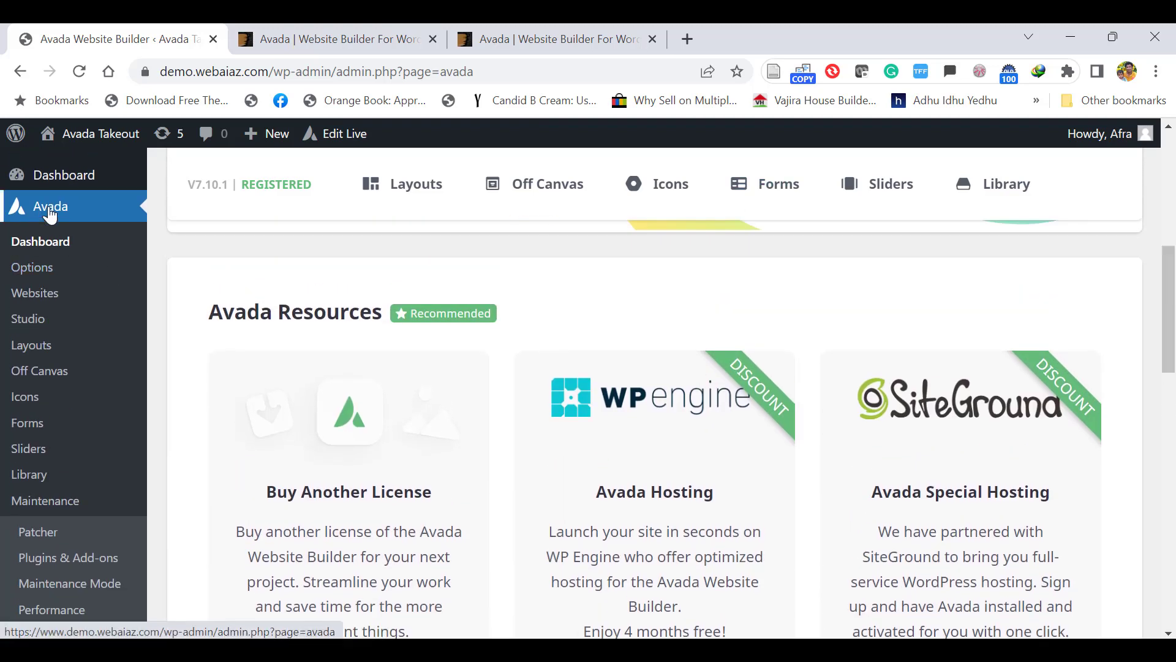
# - Open the Avada Websites library and load the Magazine demo preview in a new tab
pyautogui.click(35, 294)
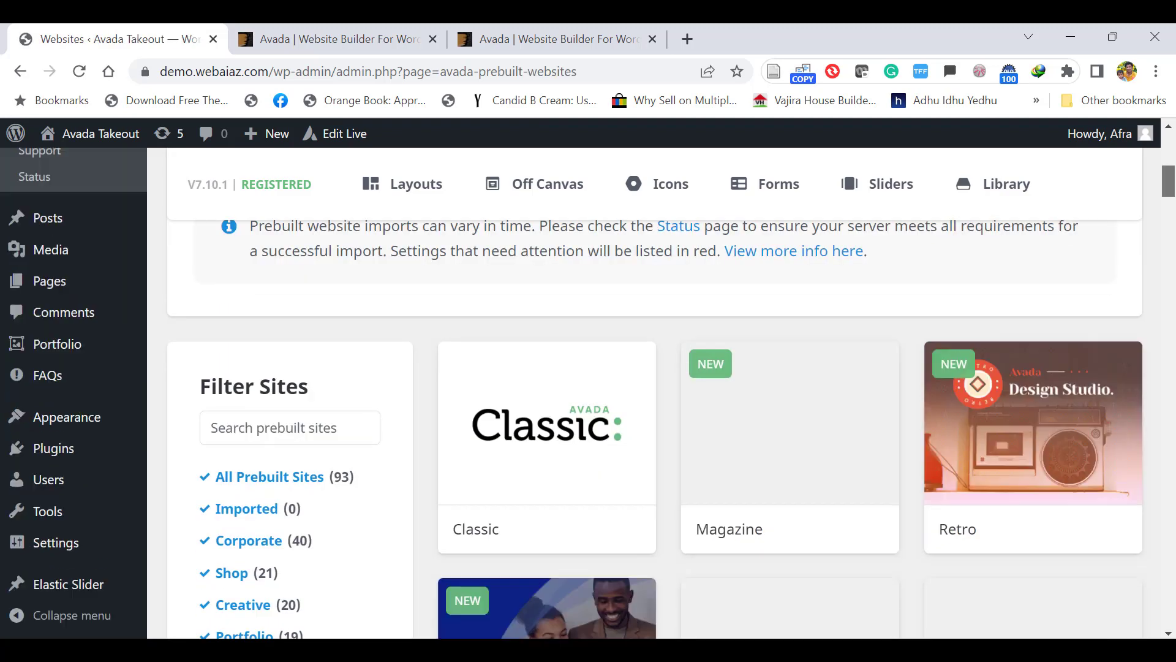
pyautogui.moveTo(1171, 193); pyautogui.dragTo(1173, 209)
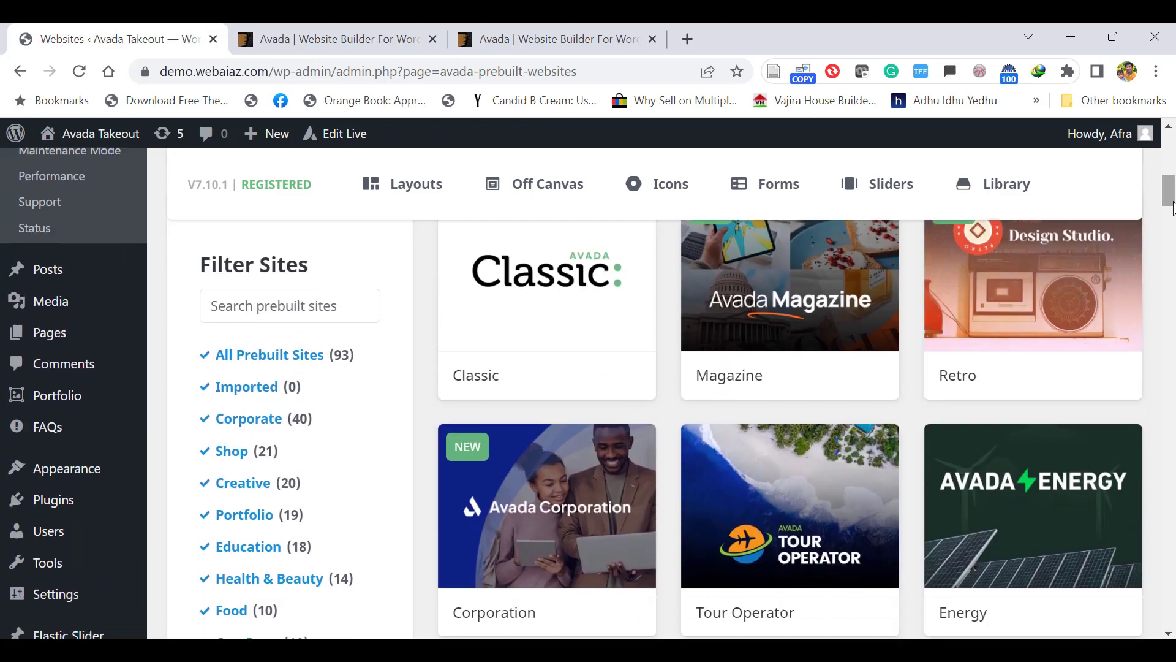
pyautogui.moveTo(547, 326)
pyautogui.moveTo(815, 293)
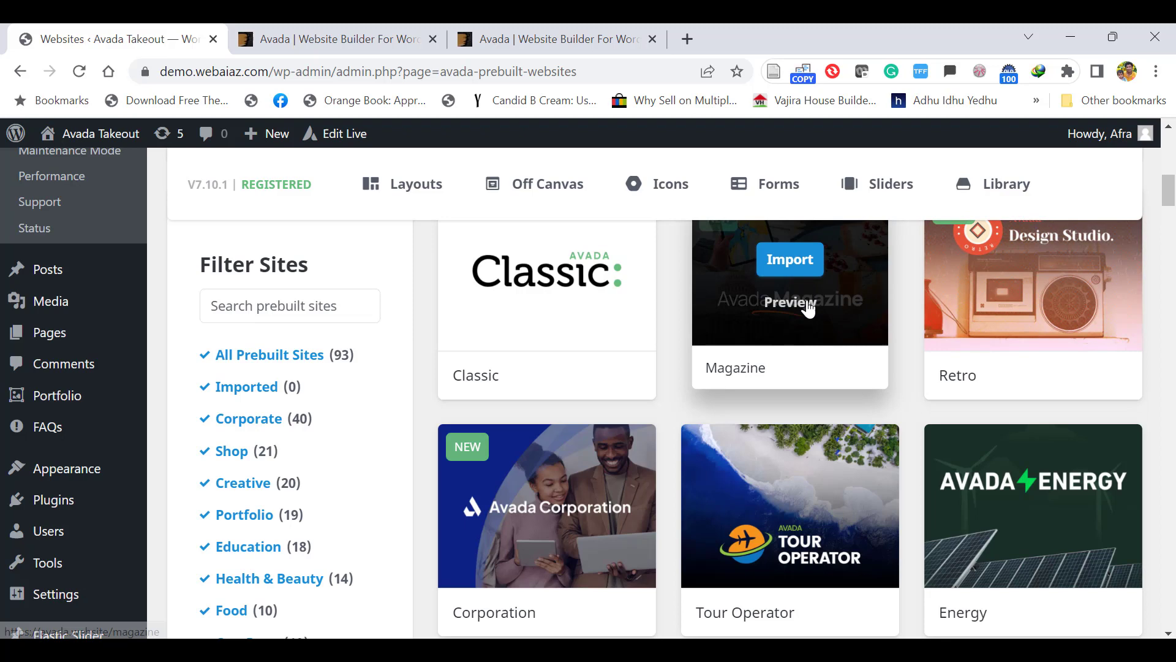
pyautogui.rightClick(782, 312)
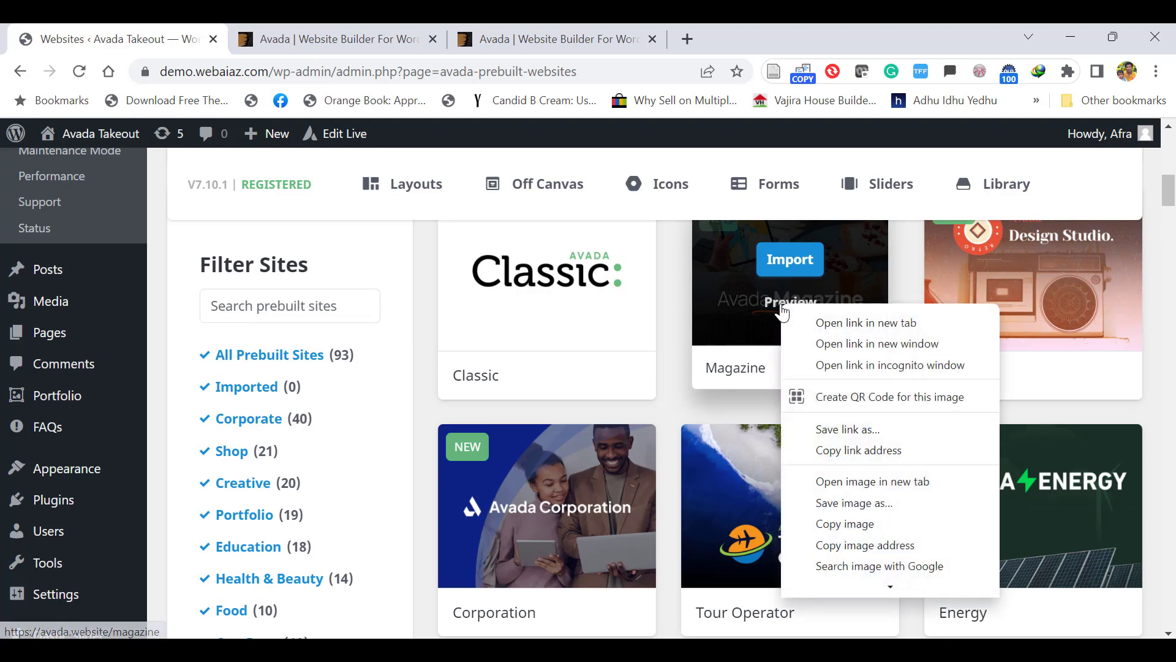
pyautogui.click(816, 317)
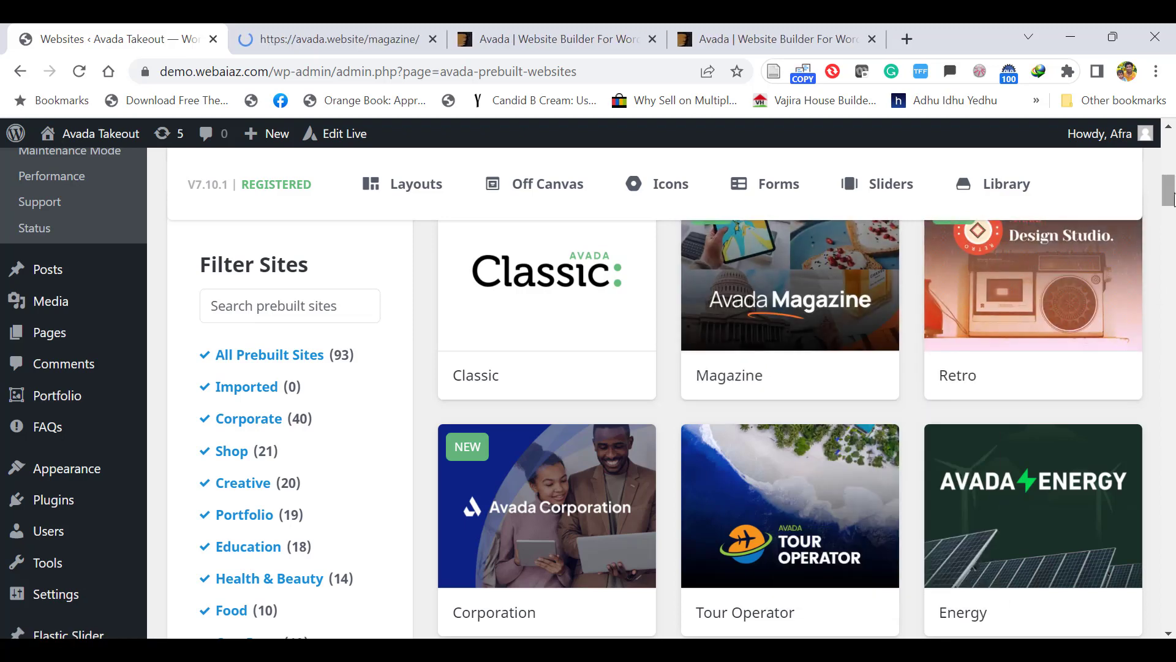
# - Filter the prebuilt websites library to Shop sites
pyautogui.scroll(-1, 823, 281)
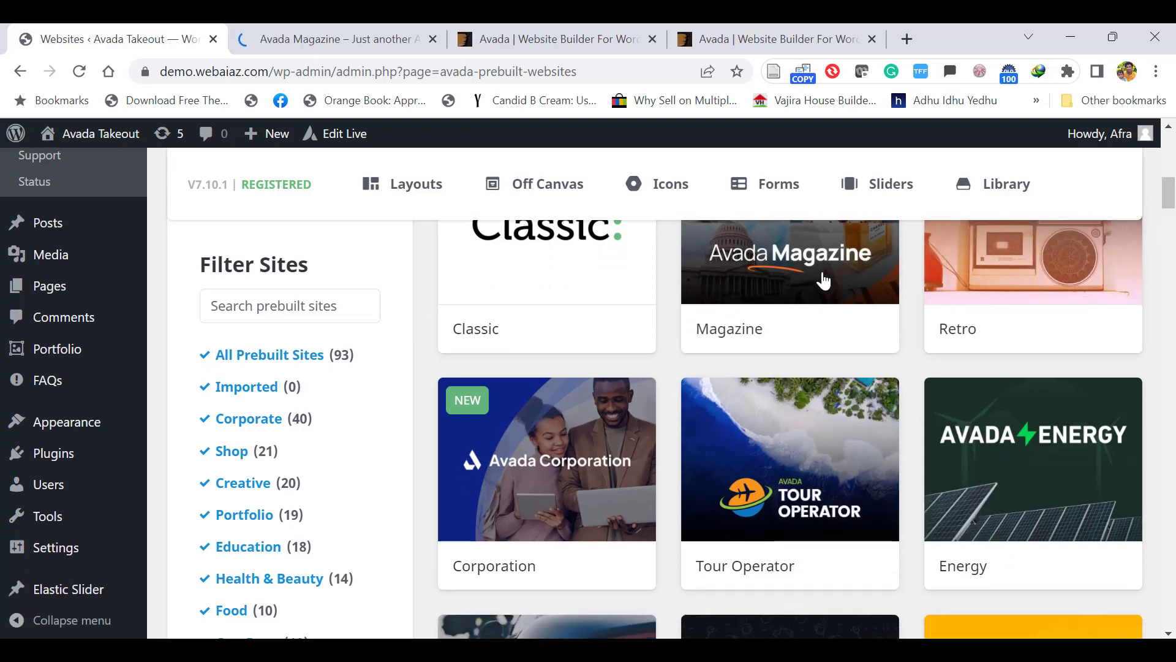
pyautogui.click(237, 452)
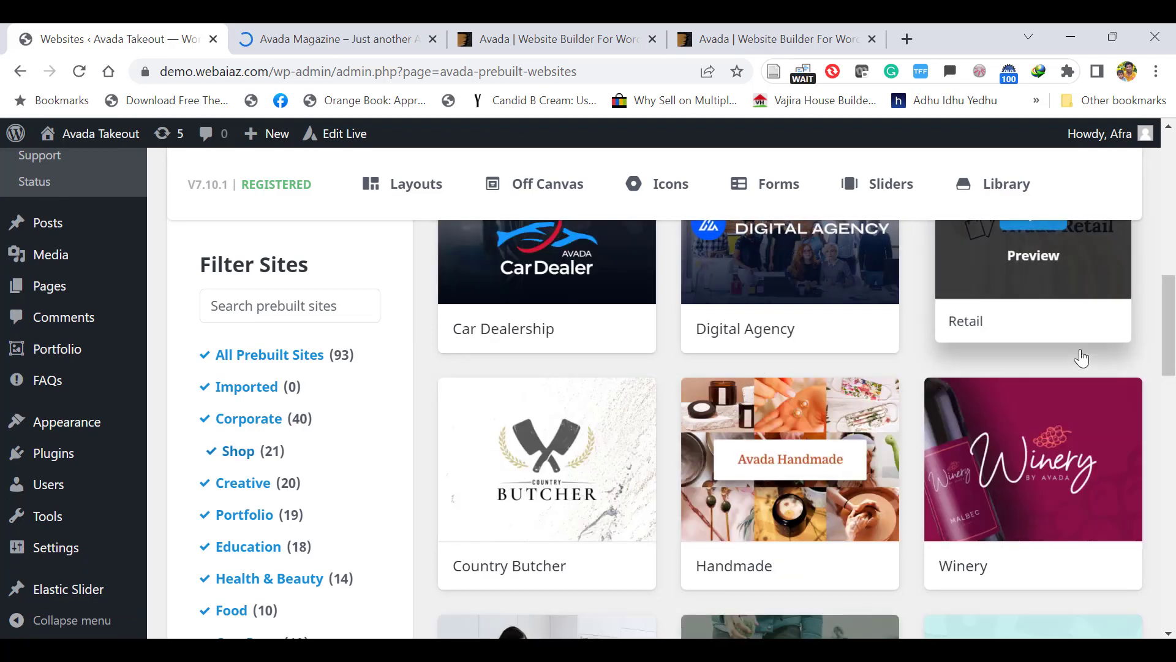
pyautogui.scroll(-10, 544, 420)
# - Preview the Takeout demo, dismiss its newsletter popup, and close the Magazine demo tab
pyautogui.rightClick(544, 423)
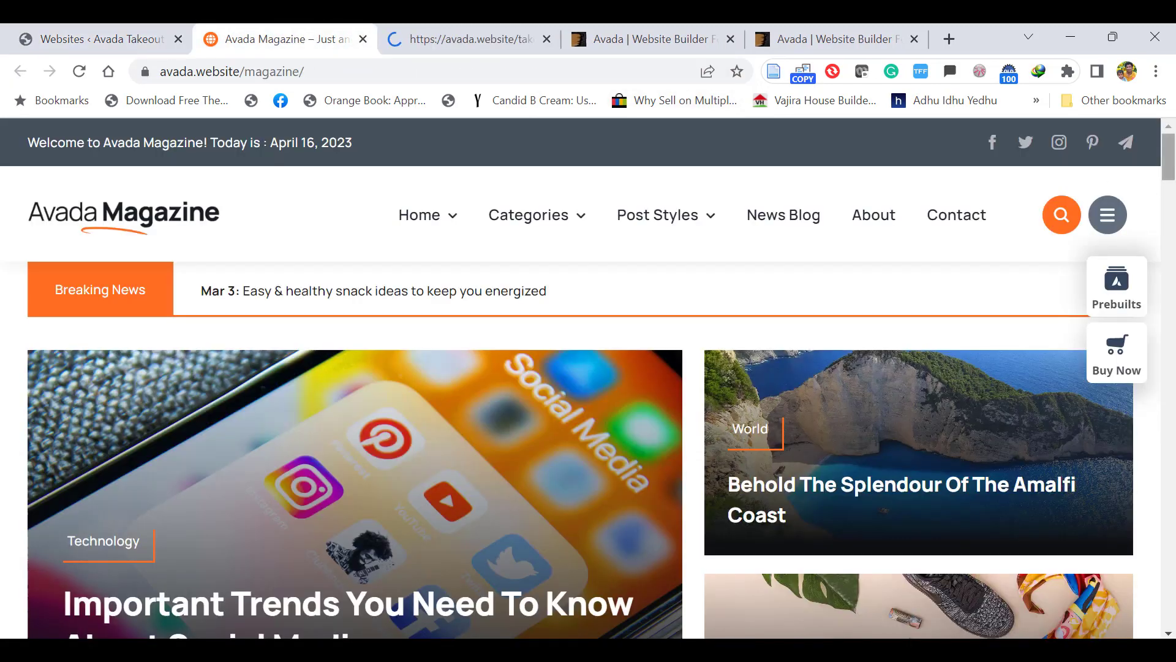
pyautogui.scroll(-3, 1170, 150)
pyautogui.scroll(3, 1173, 141)
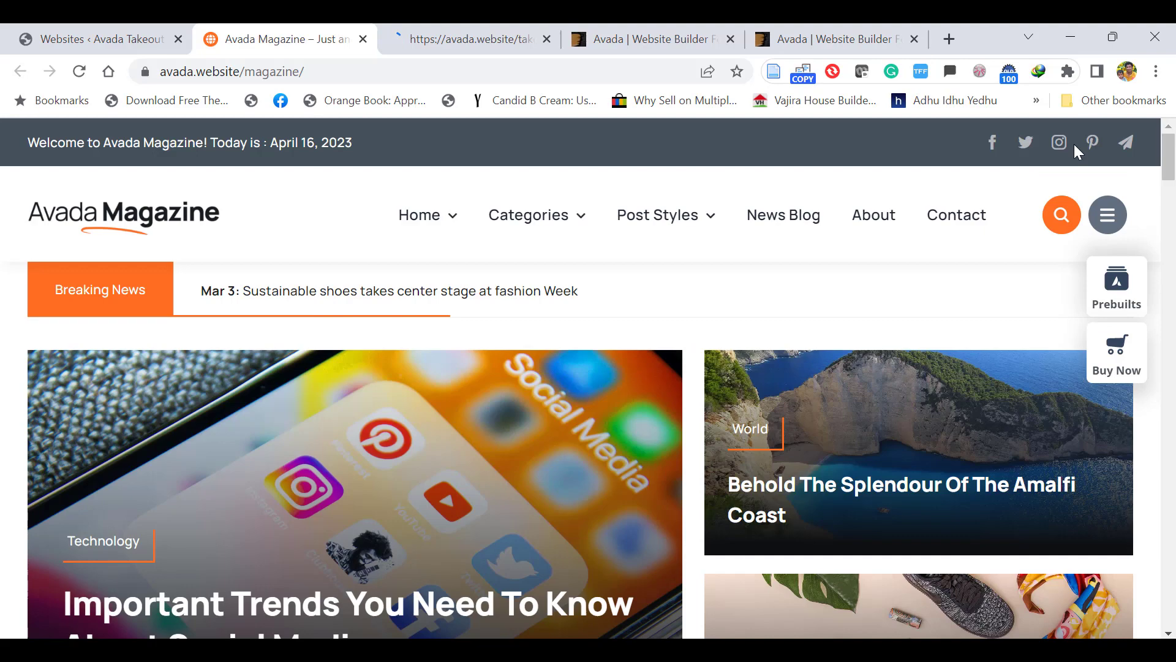
pyautogui.scroll(-20, 588, 380)
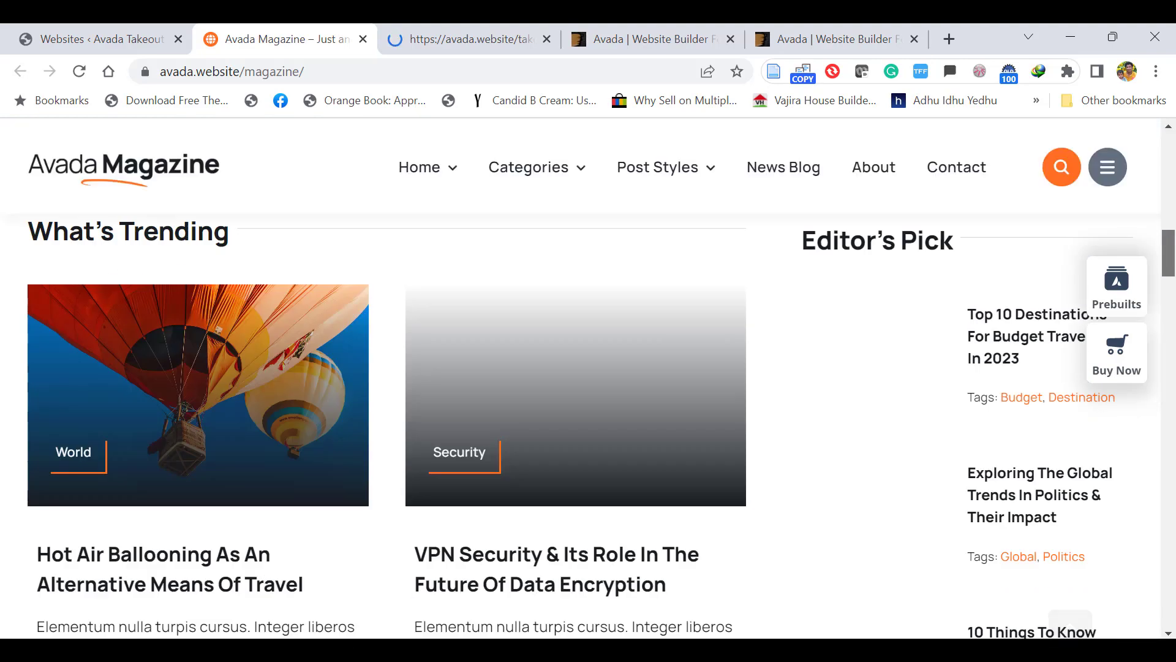
pyautogui.scroll(-15, 589, 380)
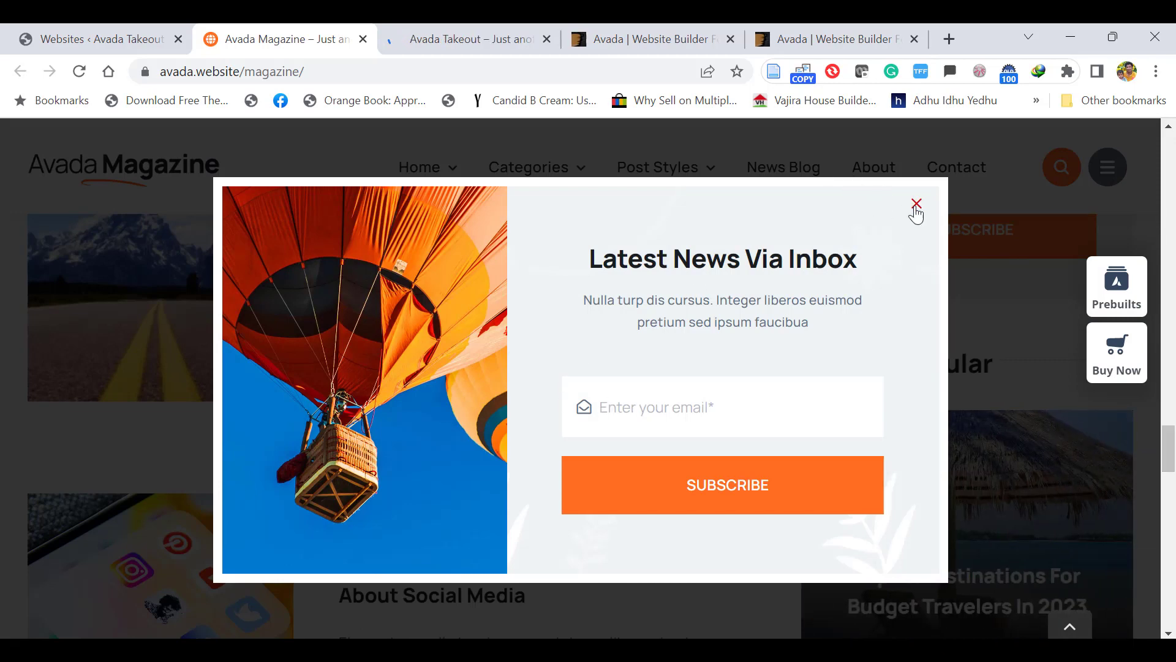
pyautogui.click(916, 204)
pyautogui.moveTo(1170, 463); pyautogui.dragTo(1170, 617)
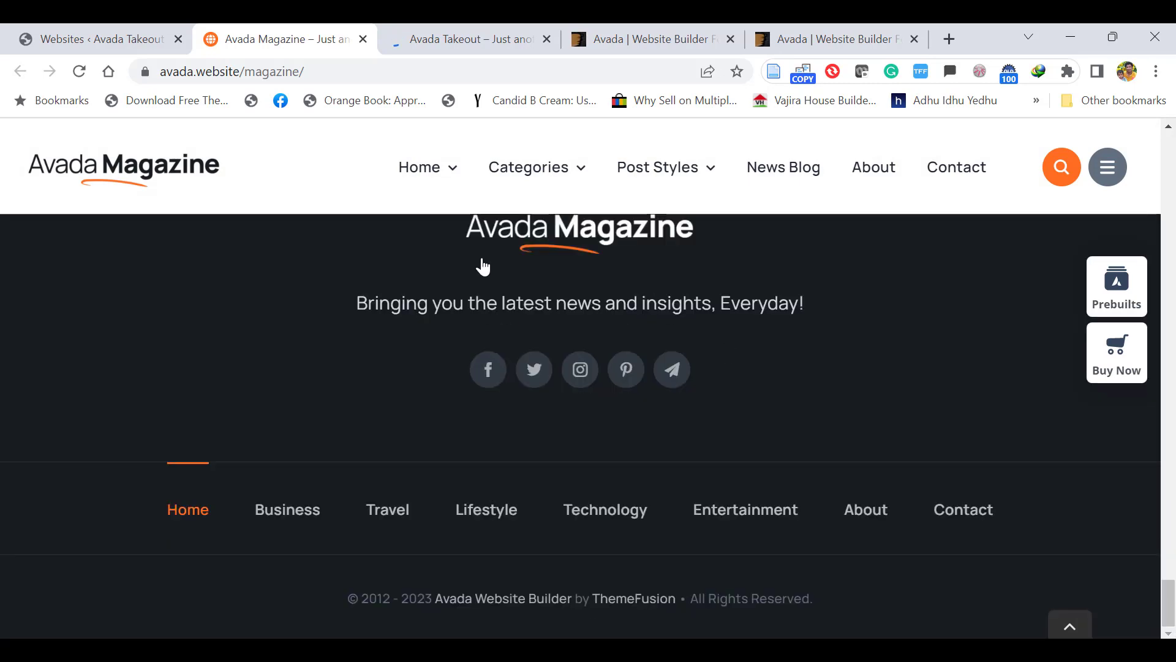
pyautogui.click(363, 38)
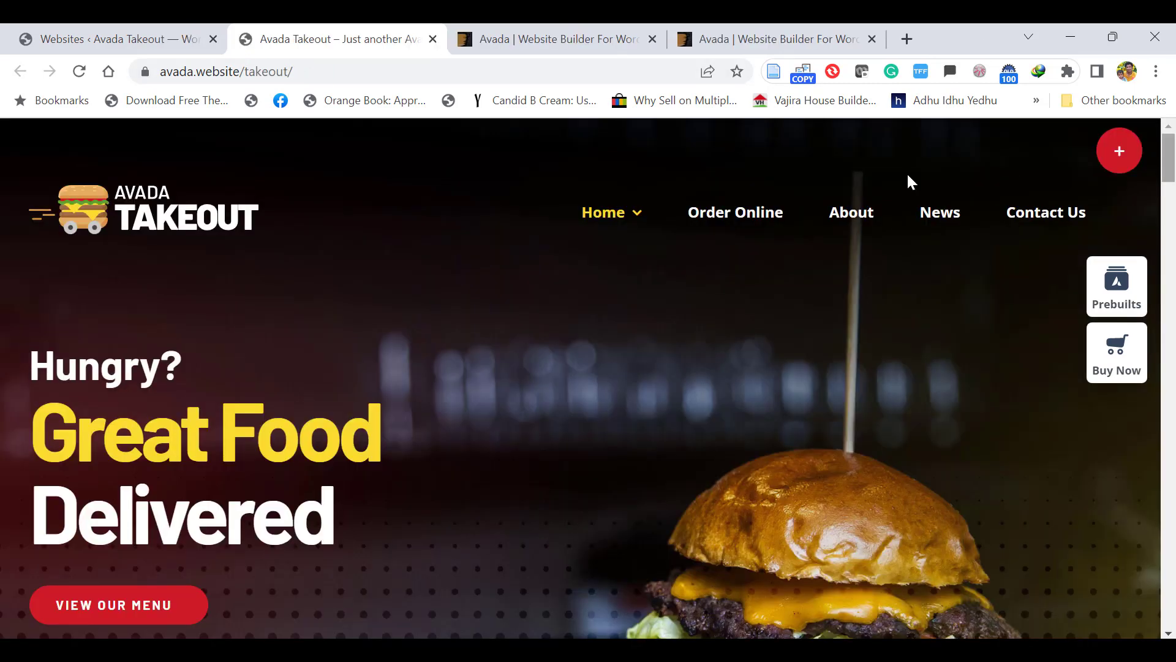
pyautogui.moveTo(1169, 157)
pyautogui.mouseDown()
pyautogui.moveTo(1170, 601)
pyautogui.moveTo(1169, 147)
pyautogui.mouseUp()
# - Start importing Takeout, install WooCommerce, and check All import content types
pyautogui.click(71, 39)
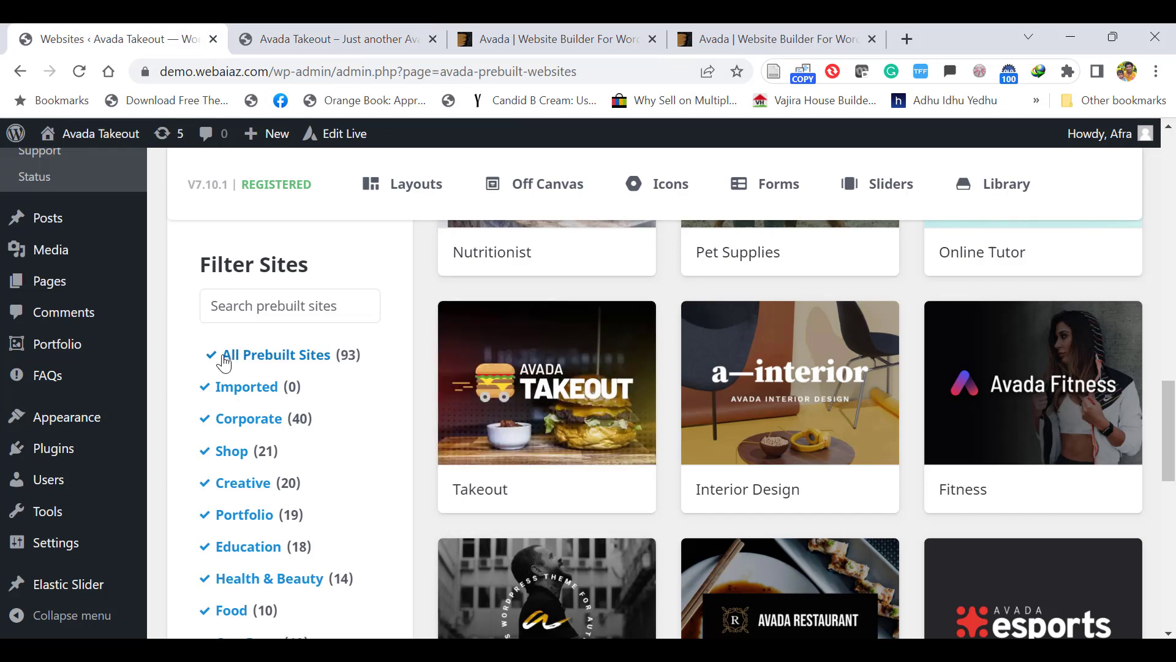
pyautogui.moveTo(491, 384)
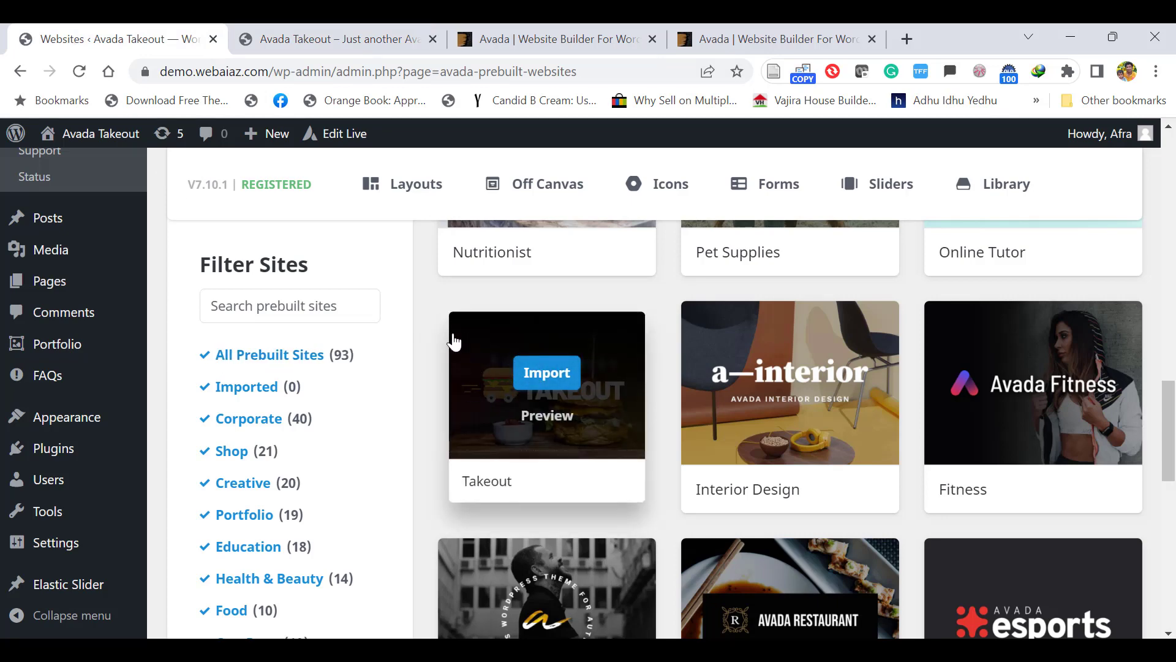
pyautogui.click(532, 367)
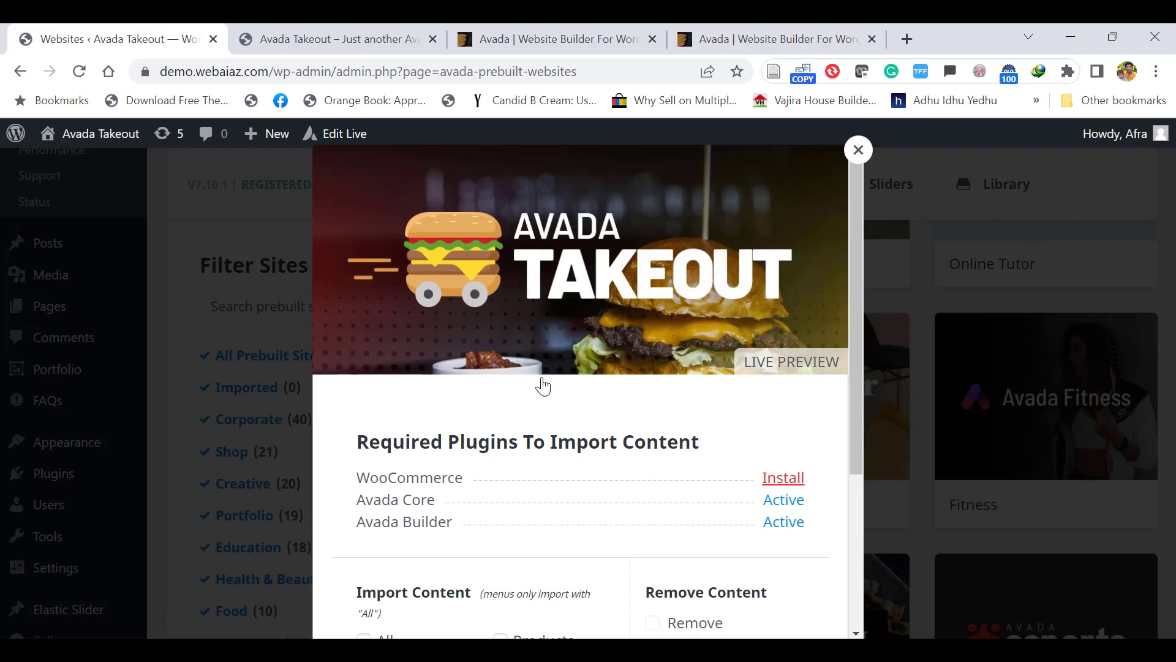
pyautogui.moveTo(858, 340); pyautogui.dragTo(872, 449)
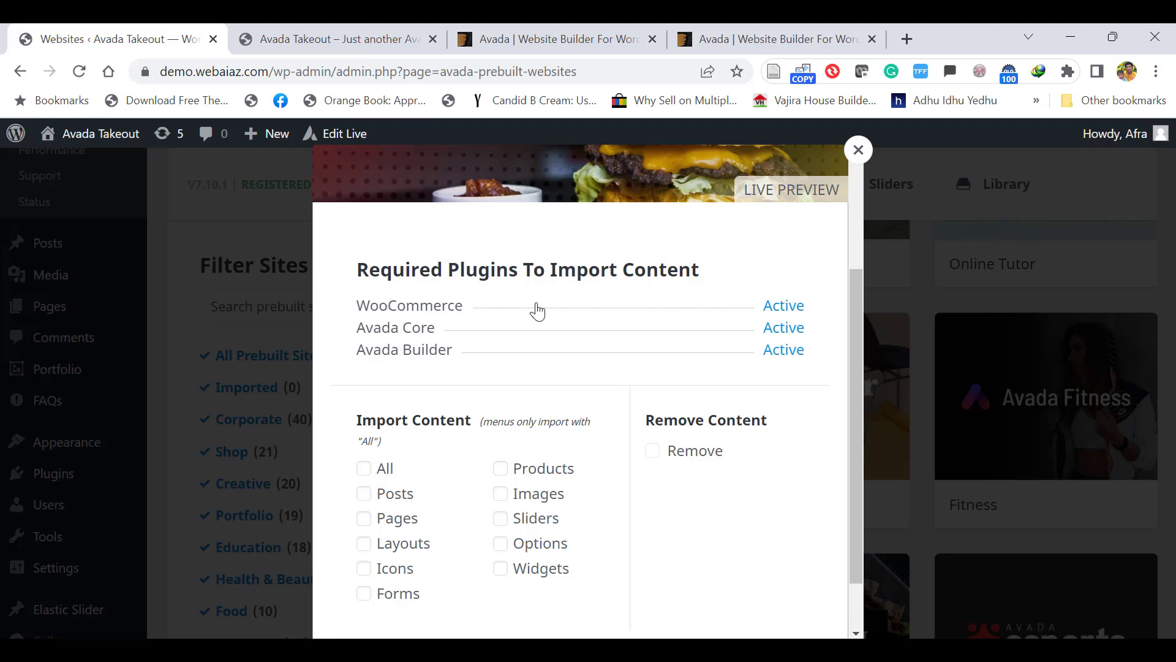
pyautogui.scroll(-2, 852, 423)
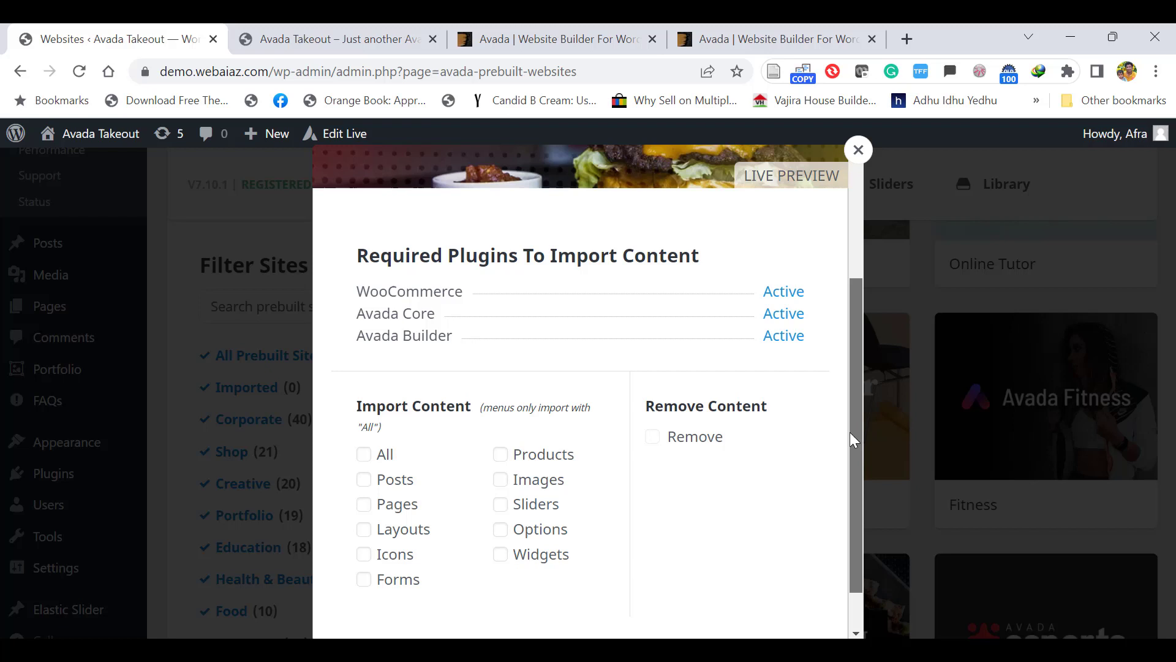
pyautogui.click(364, 402)
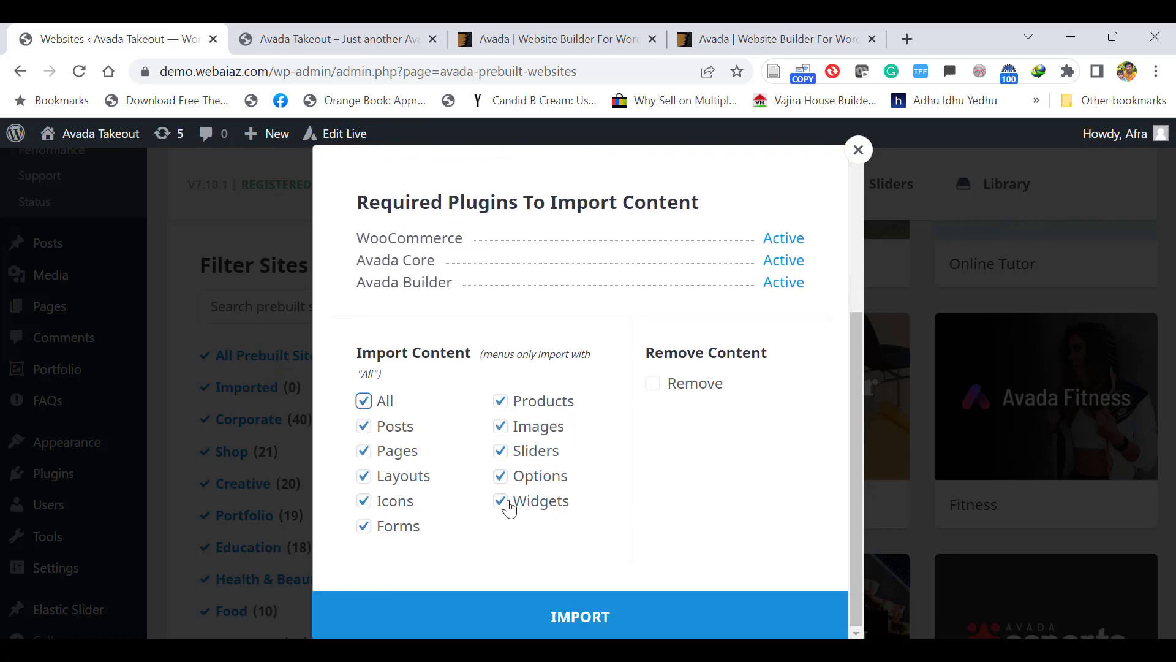
# - Import the Takeout demo content, confirm replacing current options, and close the finished import
pyautogui.click(572, 617)
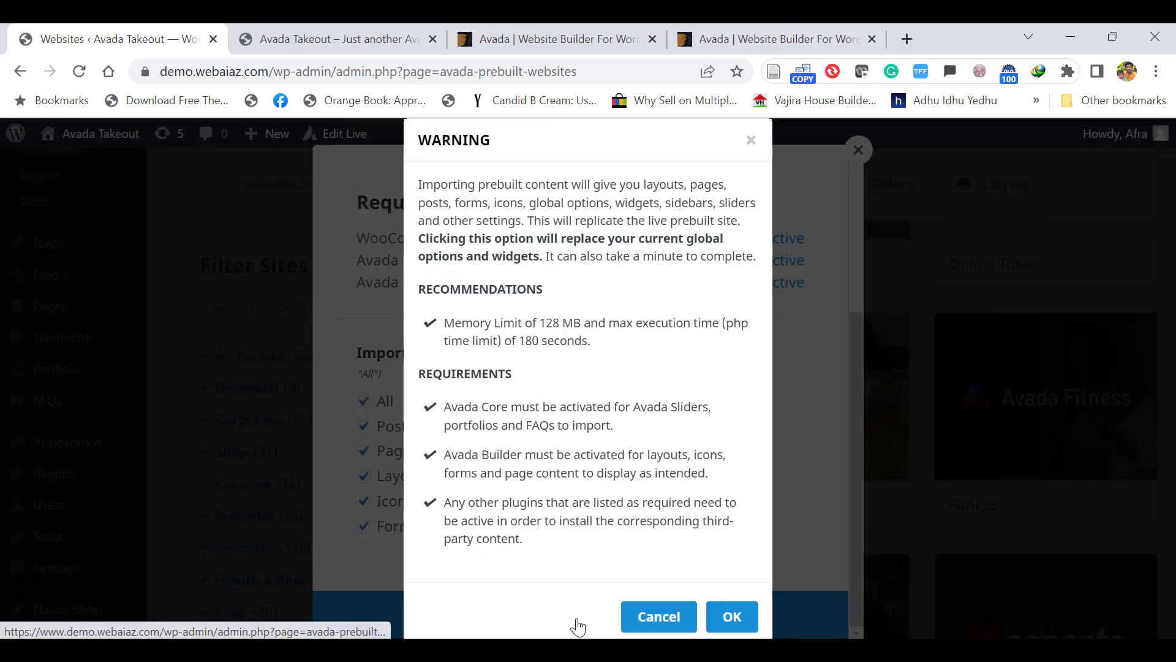
pyautogui.click(730, 615)
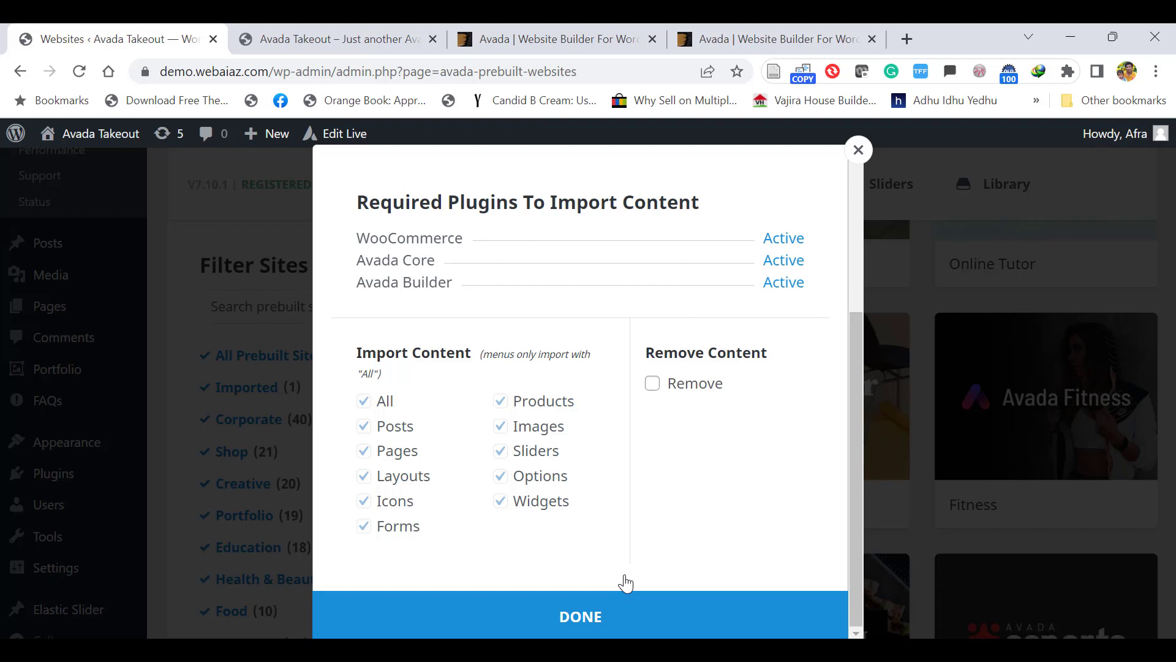
pyautogui.click(571, 617)
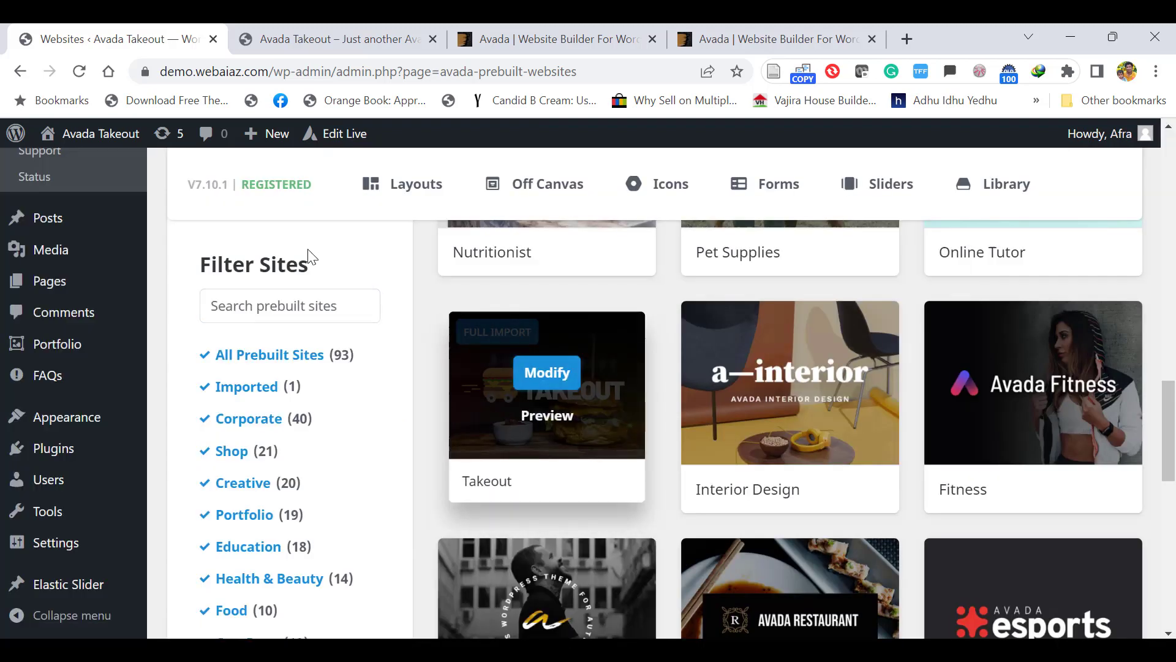
# - Open the live Takeout site's root URL in a new tab and browse its homepage
pyautogui.moveTo(268, 76); pyautogui.dragTo(112, 74)
pyautogui.moveTo(245, 71); pyautogui.dragTo(943, 39)
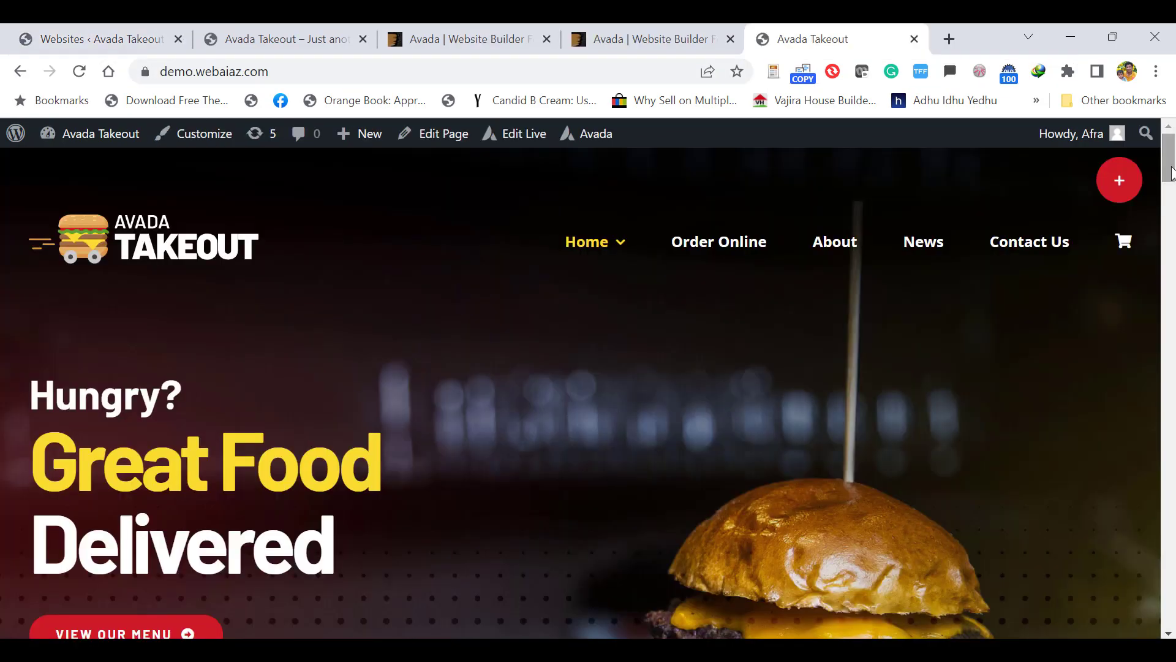
pyautogui.scroll(-7, 588, 392)
pyautogui.scroll(-15, 1174, 363)
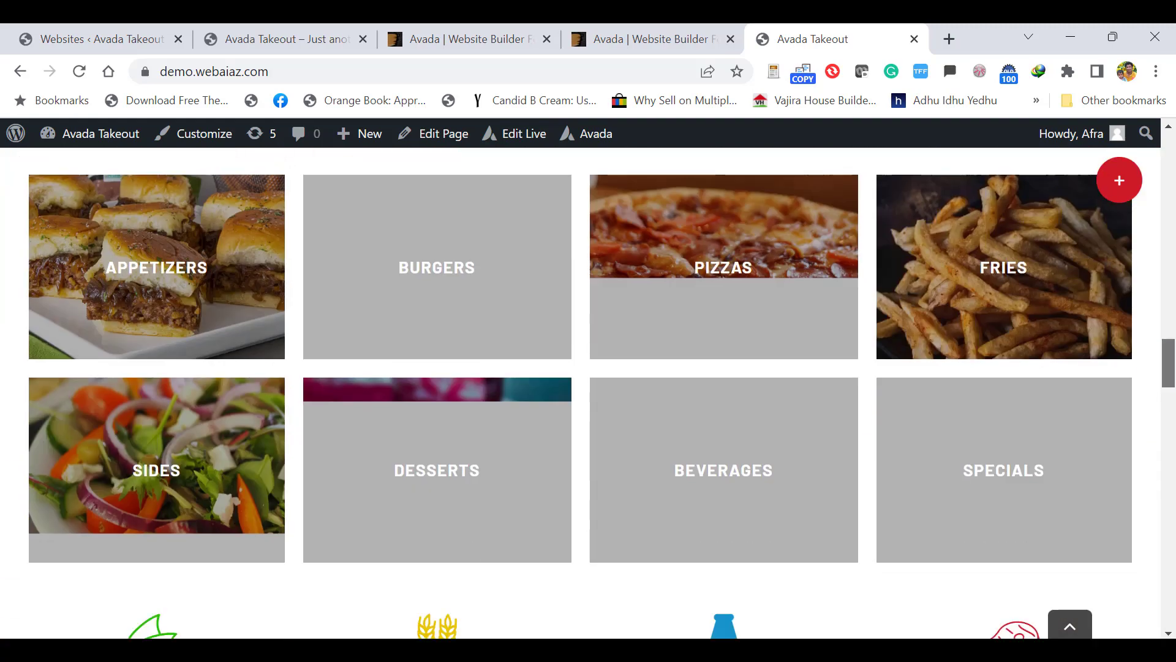
pyautogui.press('Home')
# - Go to the Order Online menu page and jump to the Pizzas section
pyautogui.click(723, 251)
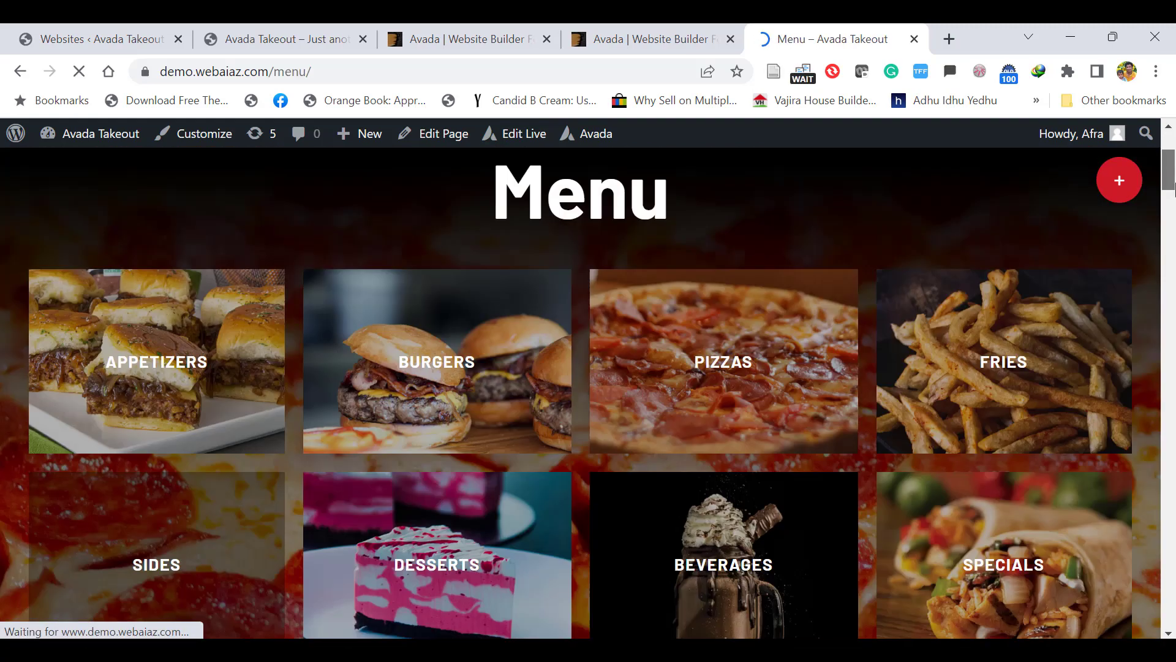
pyautogui.moveTo(1172, 161); pyautogui.dragTo(1172, 194)
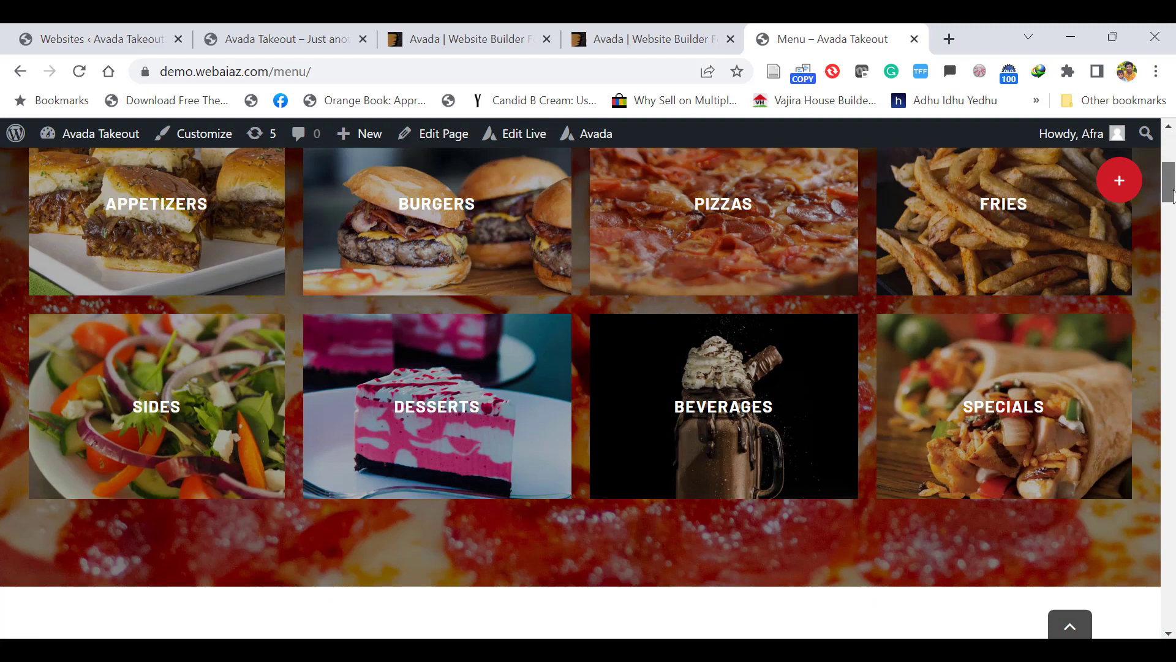
pyautogui.click(743, 227)
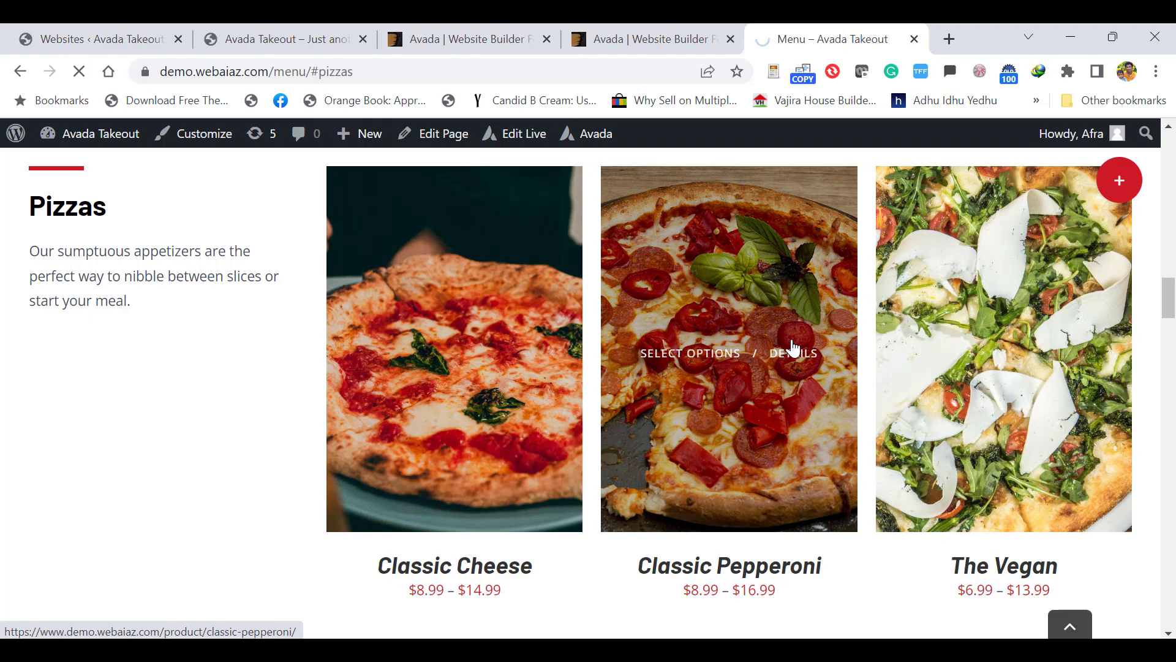
# - Add one 12" Classic Pepperoni ($10.99) to the cart from its product page
pyautogui.click(793, 348)
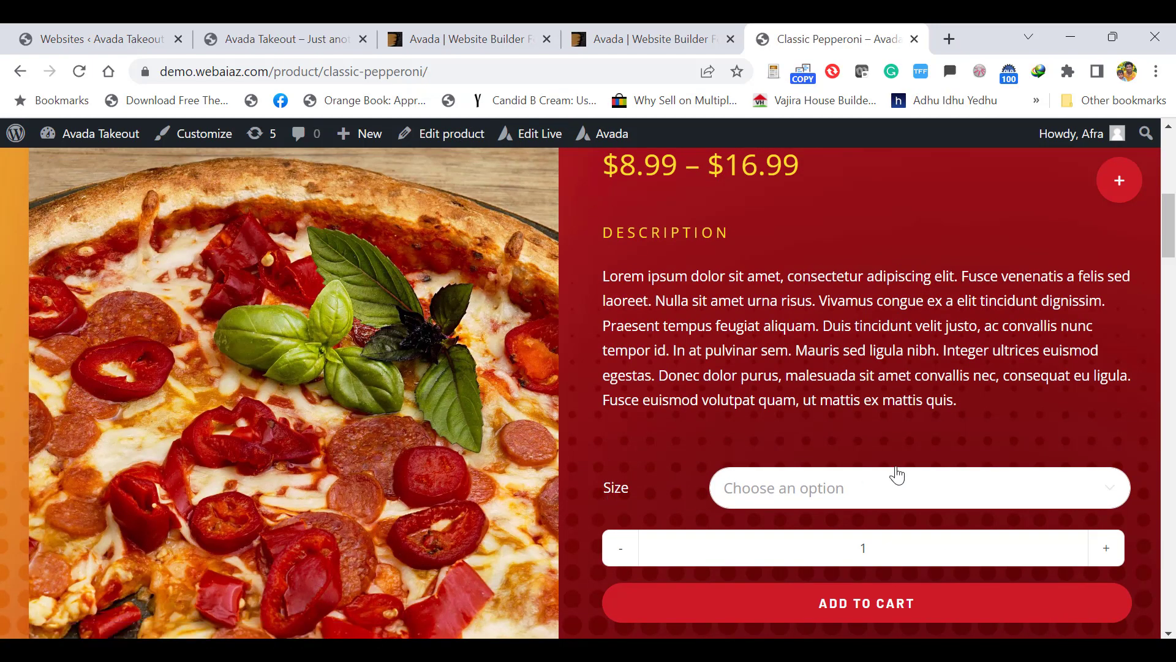
pyautogui.scroll(-2, 826, 364)
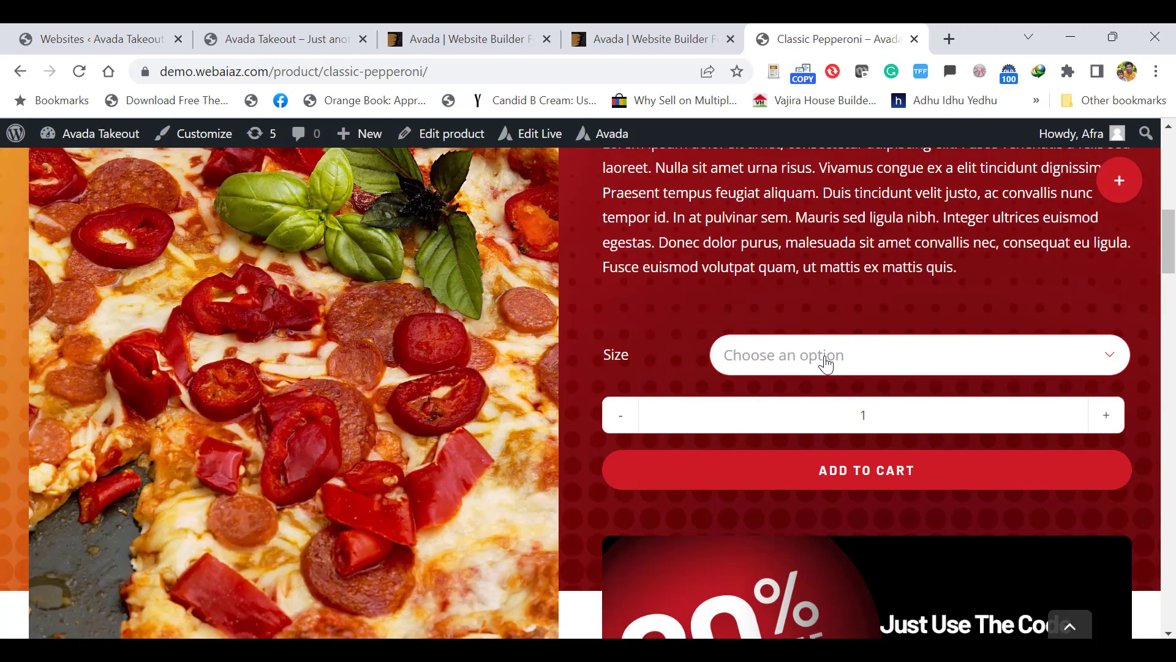
pyautogui.click(951, 368)
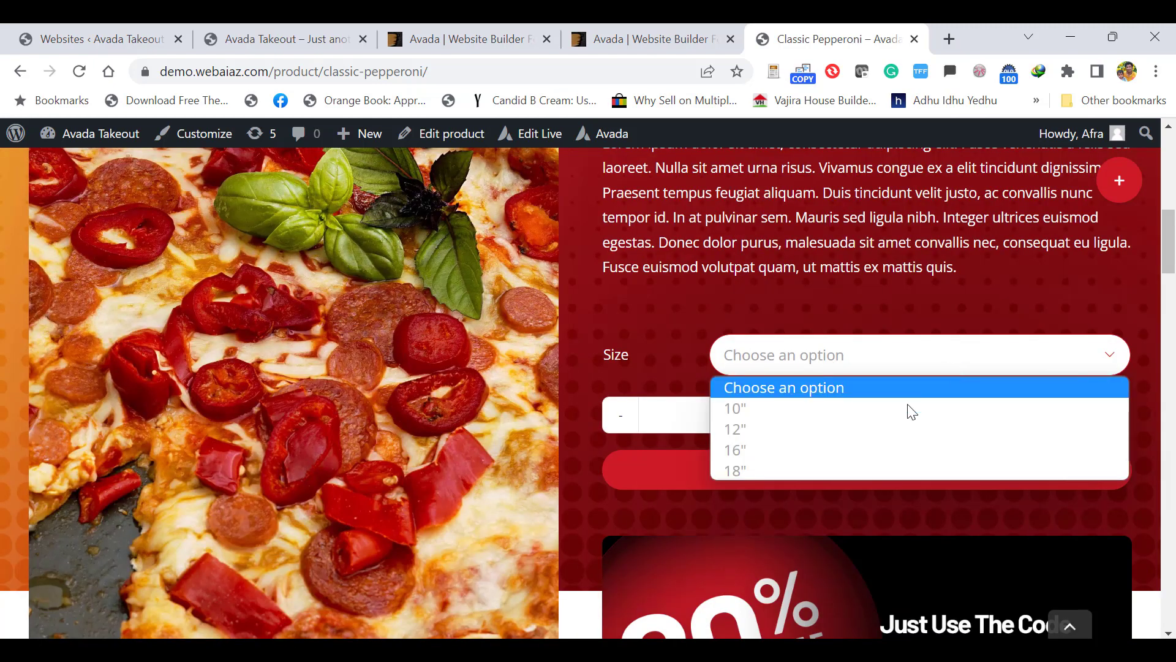
pyautogui.click(869, 428)
pyautogui.click(867, 518)
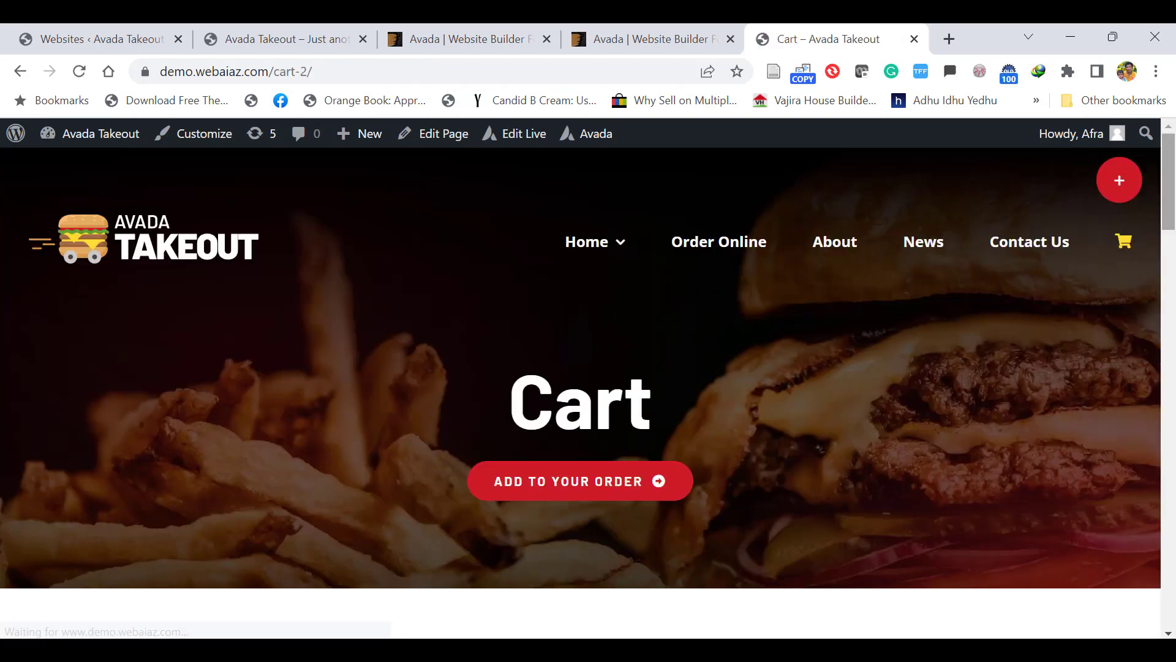
# - Proceed from the cart to the Checkout page and return to its top
pyautogui.moveTo(1169, 190); pyautogui.dragTo(1172, 262)
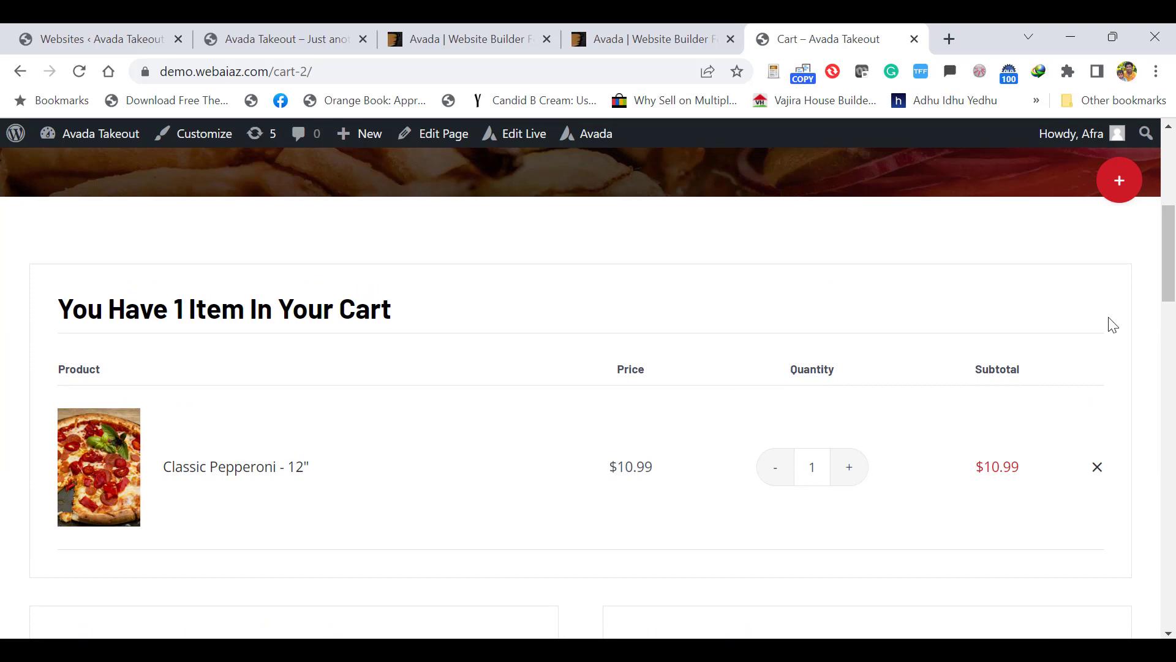
pyautogui.moveTo(1169, 270); pyautogui.dragTo(1169, 342)
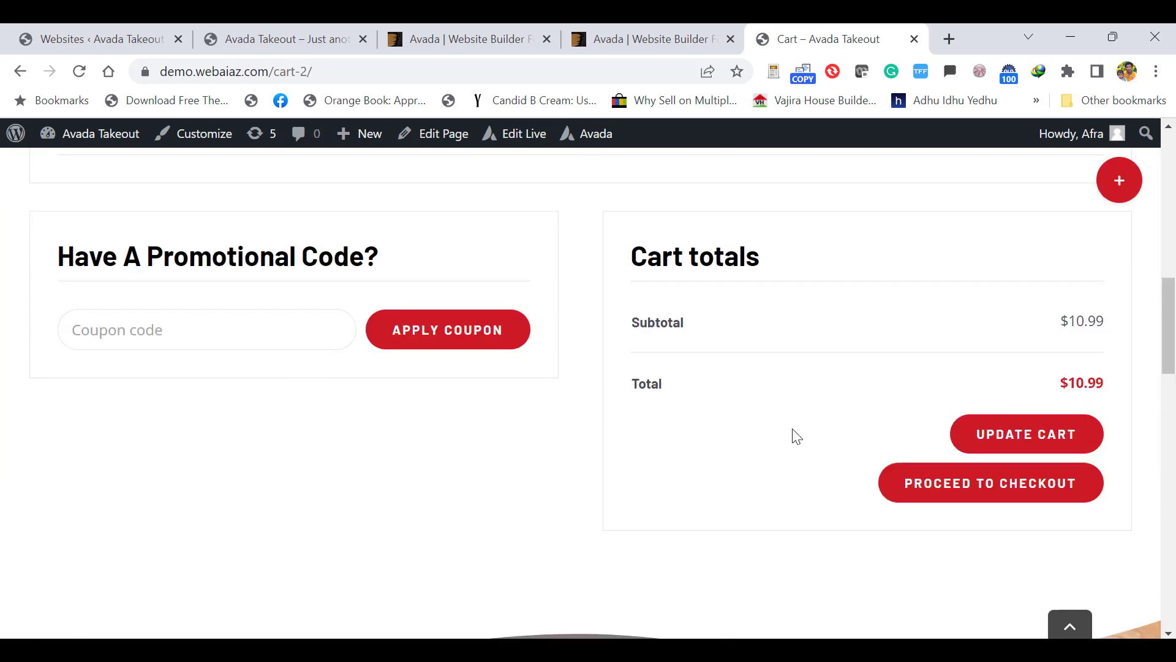
pyautogui.click(958, 492)
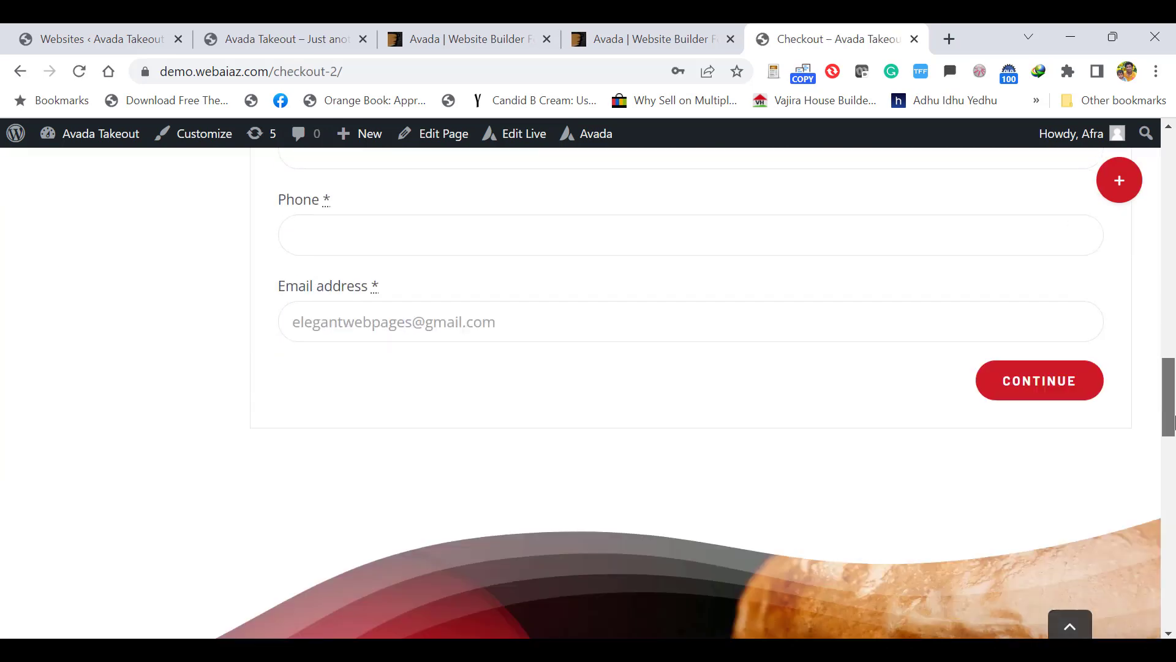
pyautogui.scroll(8, 516, 313)
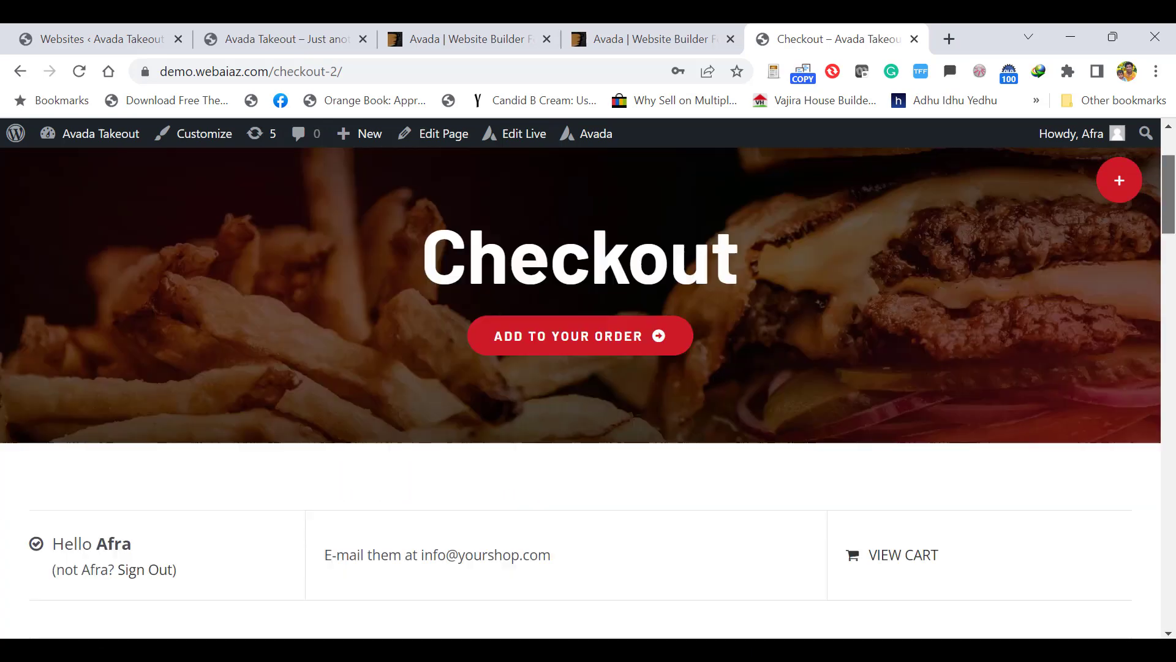